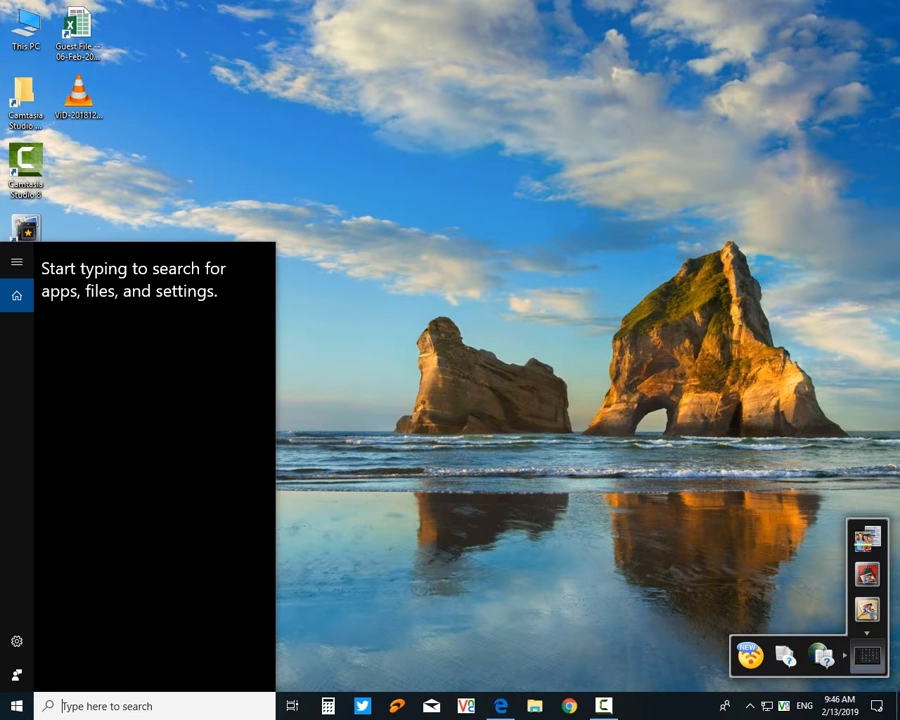
Search for Video Editor on the computer and launch it.
type("vide")
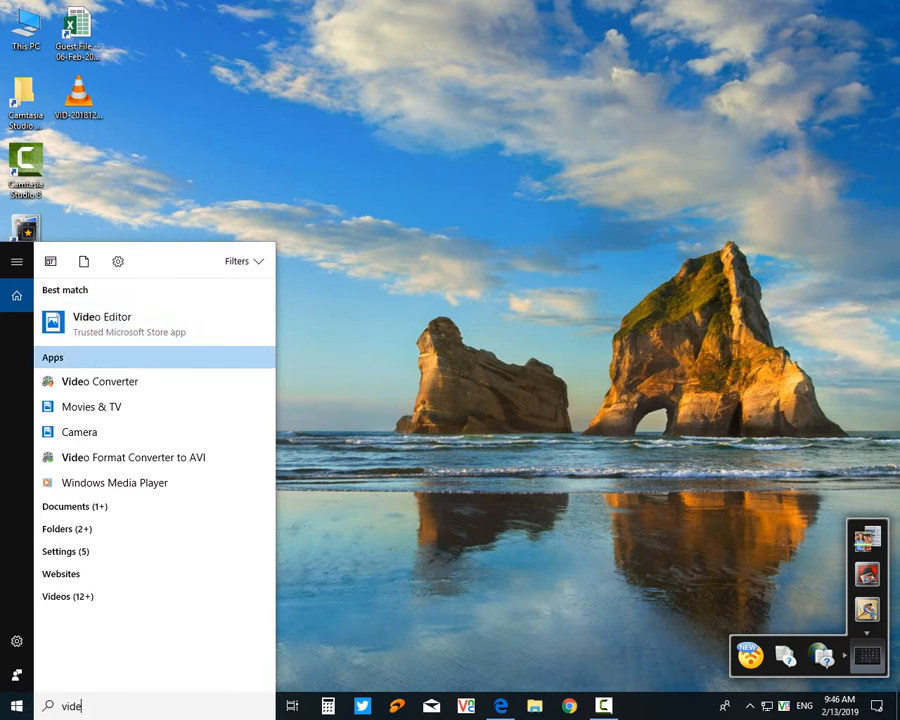
type("o Editor")
key("Return")
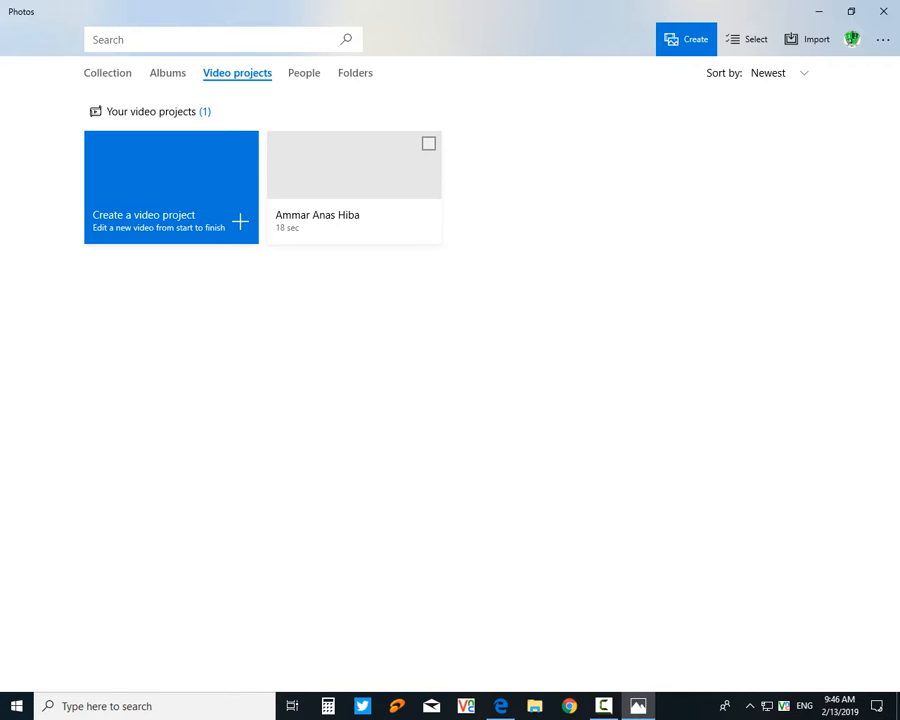
Open the existing 18-second video project, play part of its preview, and return to the project list.
left_click(354, 187)
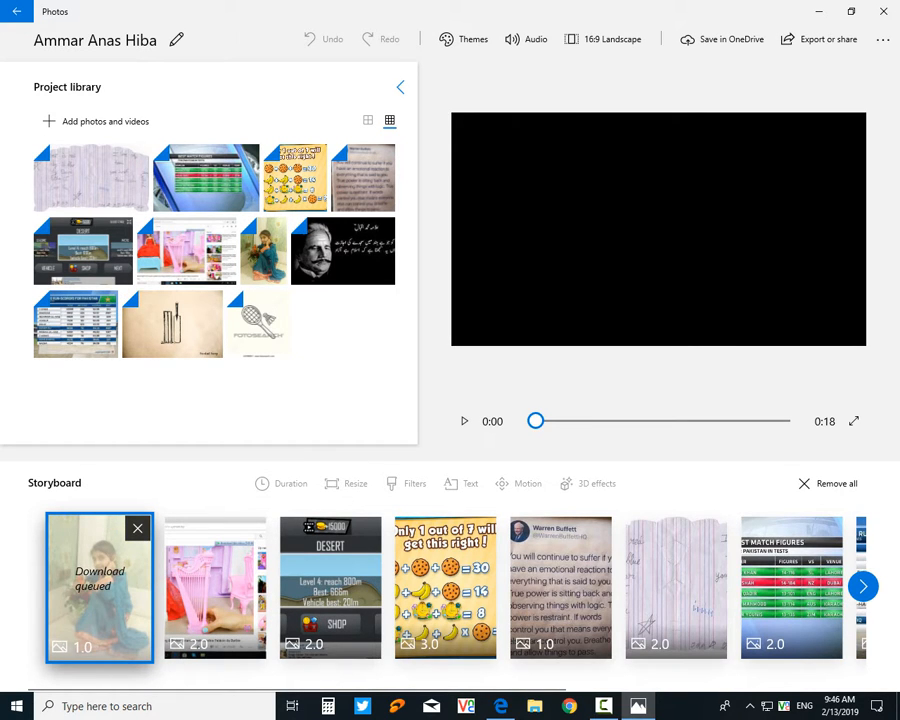
left_click(464, 421)
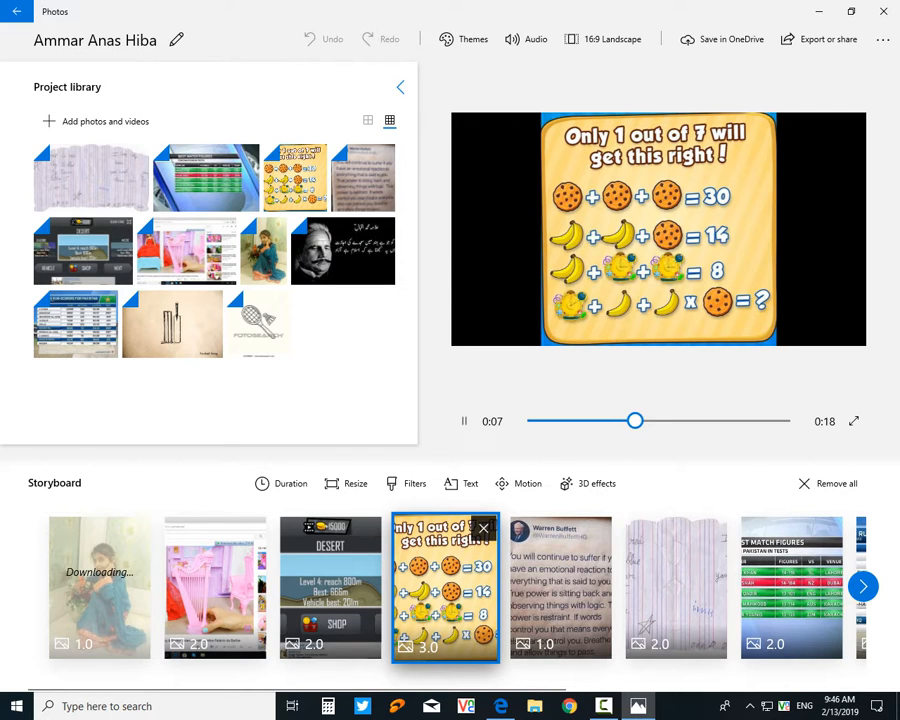
left_click(464, 421)
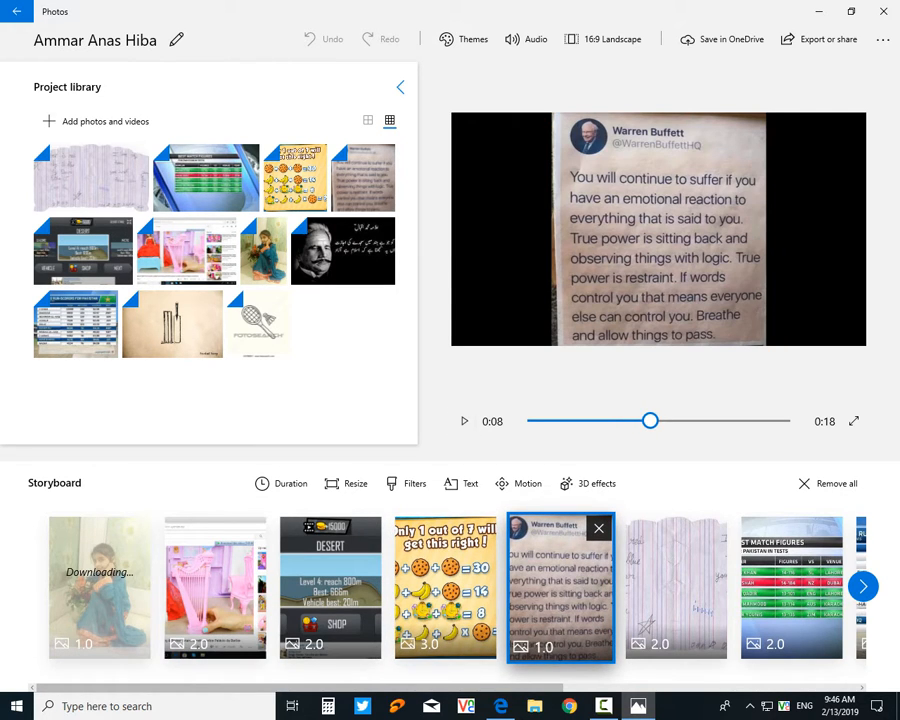
left_click(16, 11)
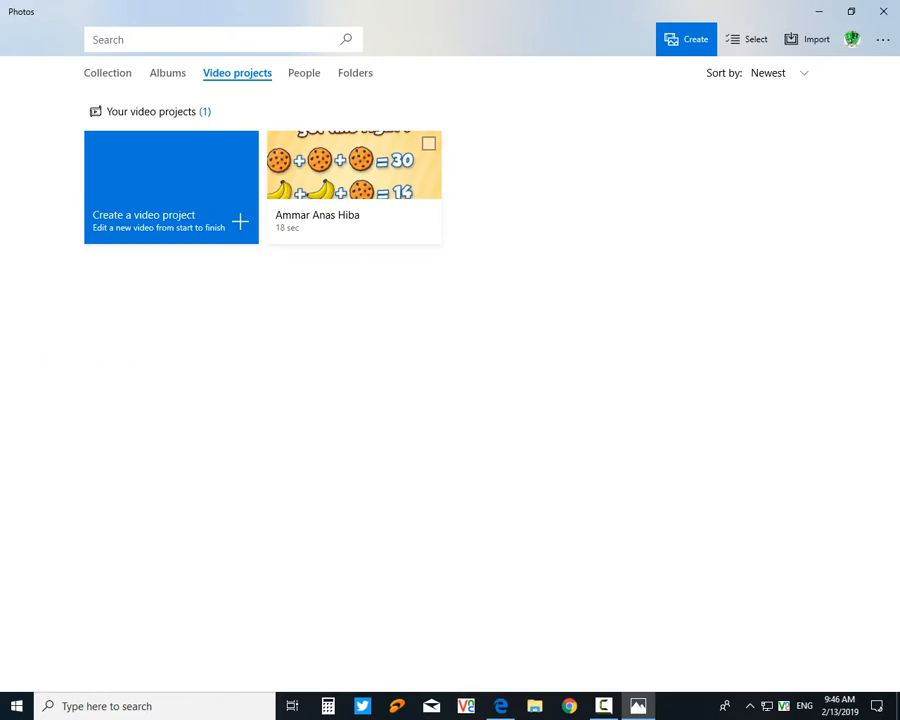
left_click(108, 73)
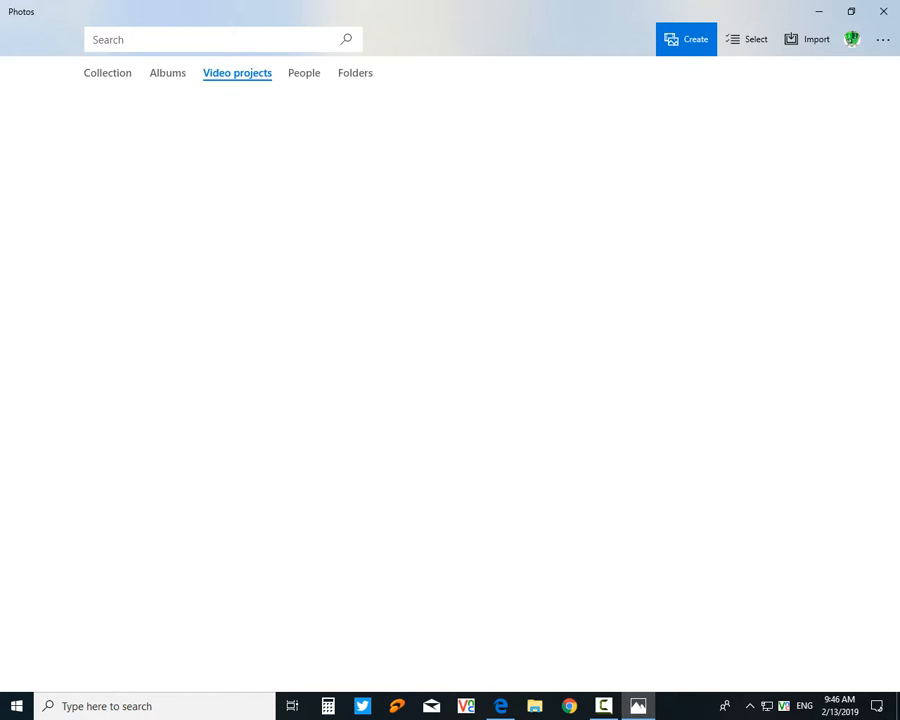
left_click(168, 73)
left_click(237, 73)
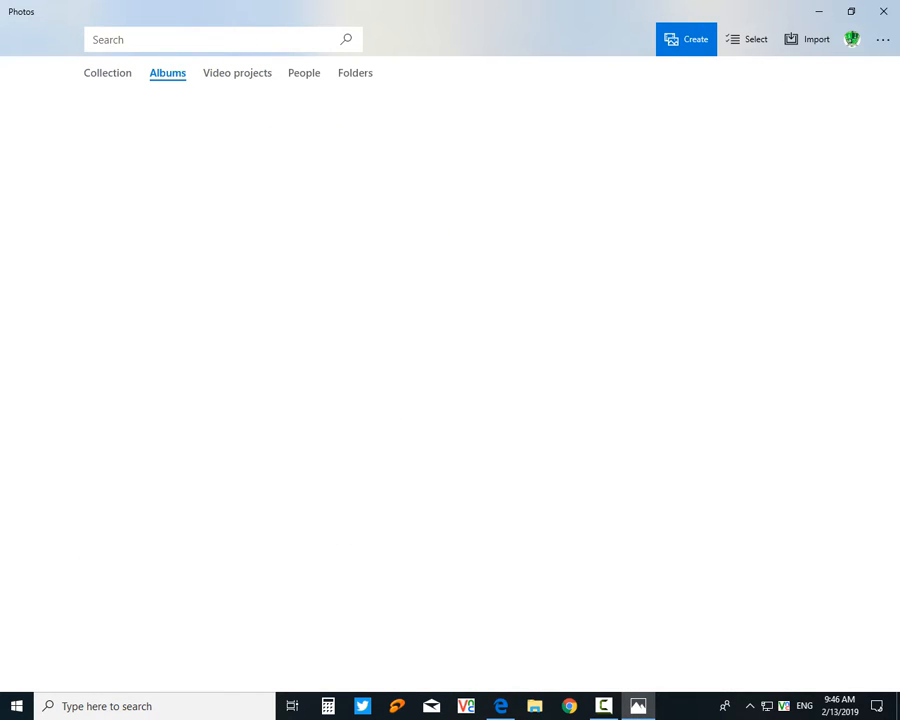
Start a new video project and select eight September 2018 images: the first five, the seventh, the red flower verse and the yellow verse.
left_click(170, 187)
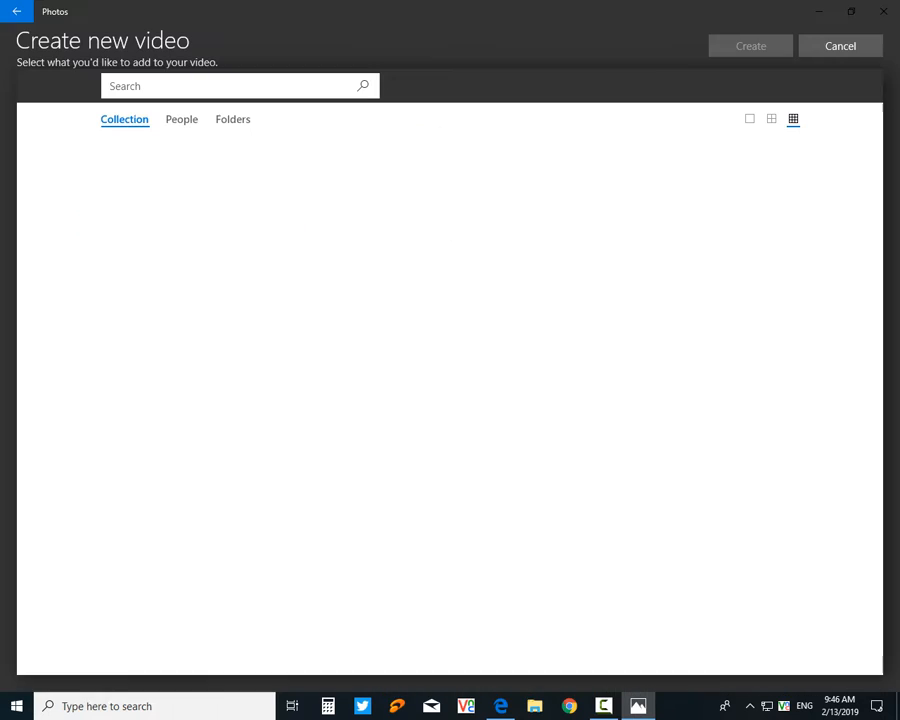
scroll(860, 190, "down", 5)
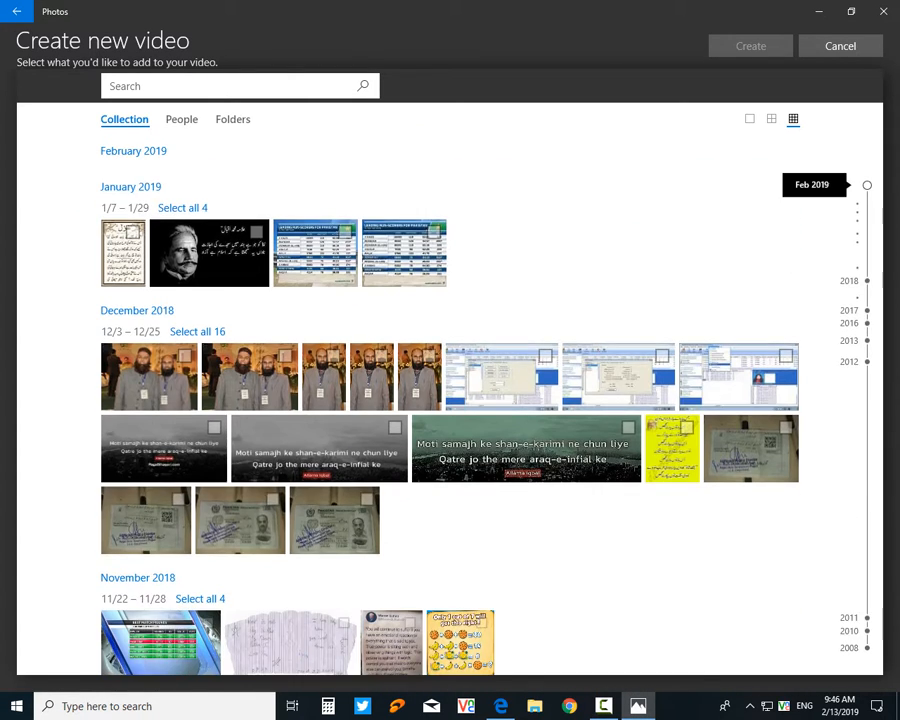
scroll(860, 200, "down", 5)
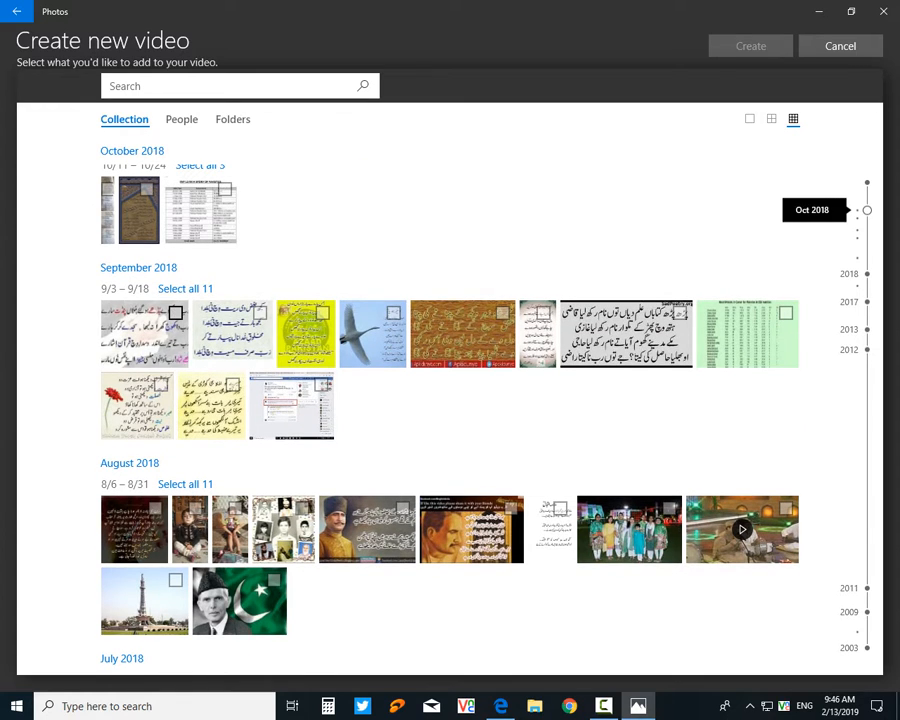
left_click(175, 313)
left_click(260, 313)
left_click(322, 313)
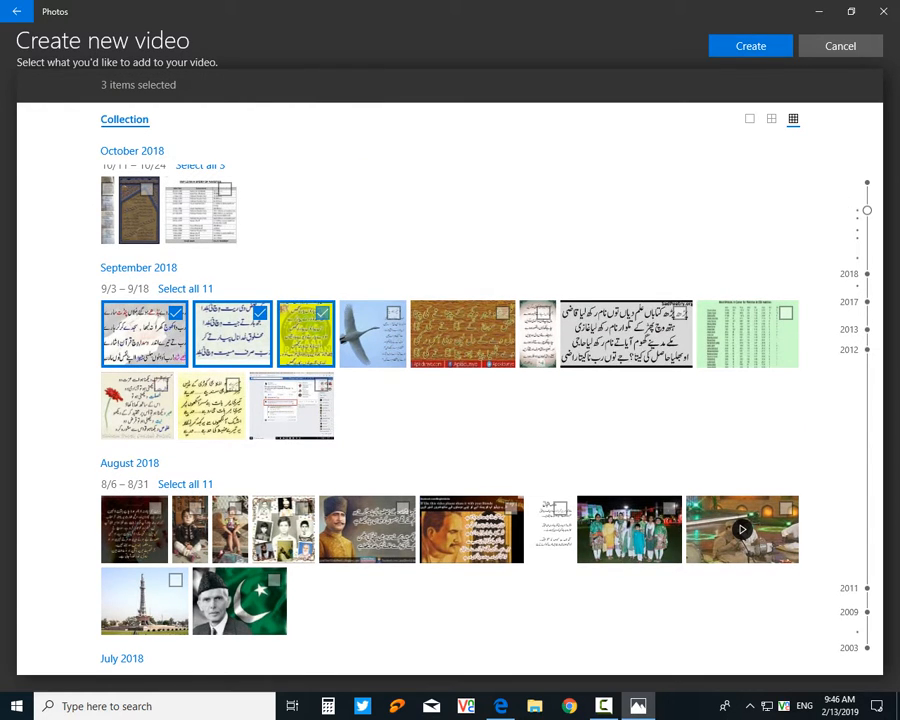
left_click(393, 313)
left_click(502, 313)
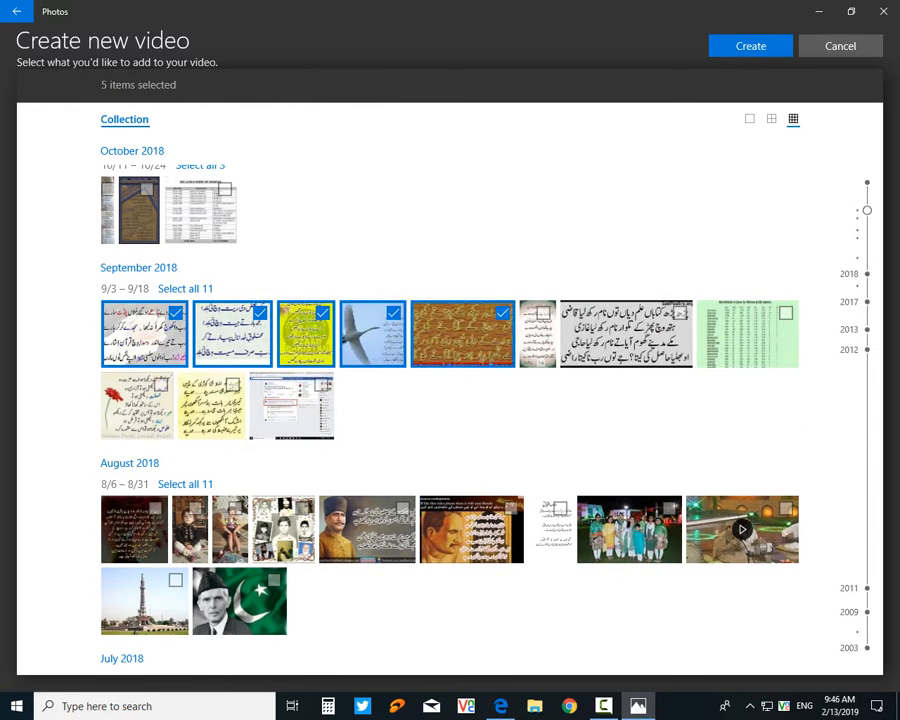
left_click(679, 313)
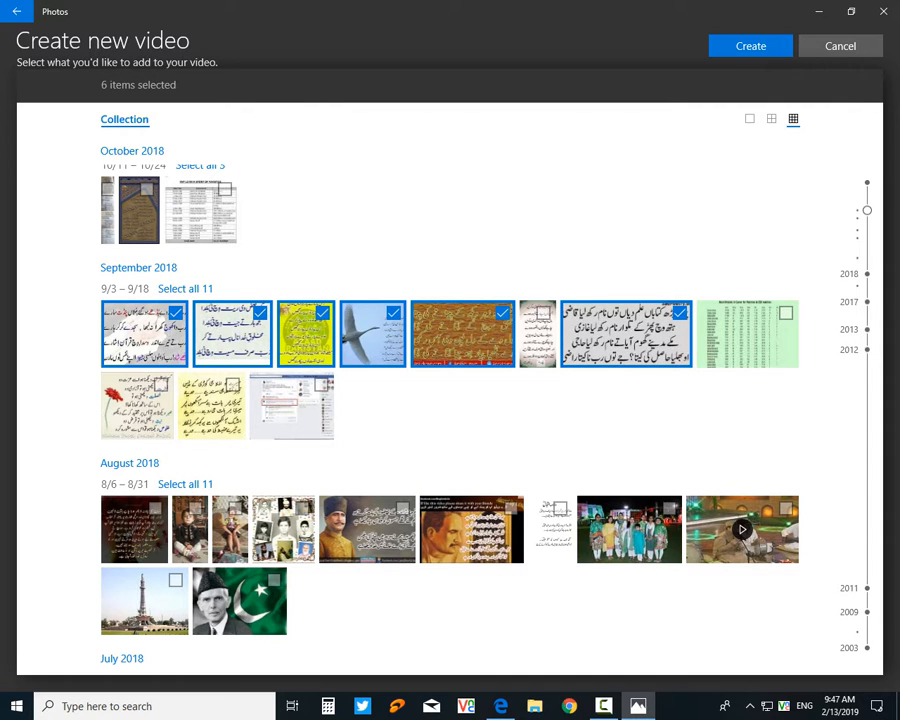
left_click(232, 384)
left_click(160, 384)
Add four August 2018 photos to the selection: both seated child photos, the tower, and the portrait with the Pakistan flag.
scroll(160, 384, "down", 2)
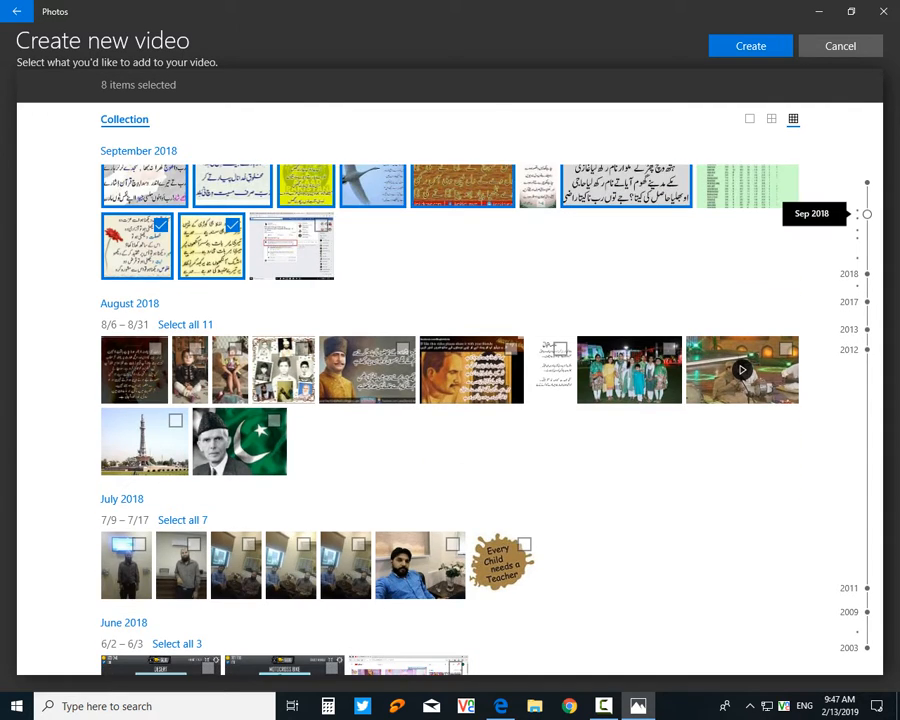
left_click(194, 348)
left_click(232, 360)
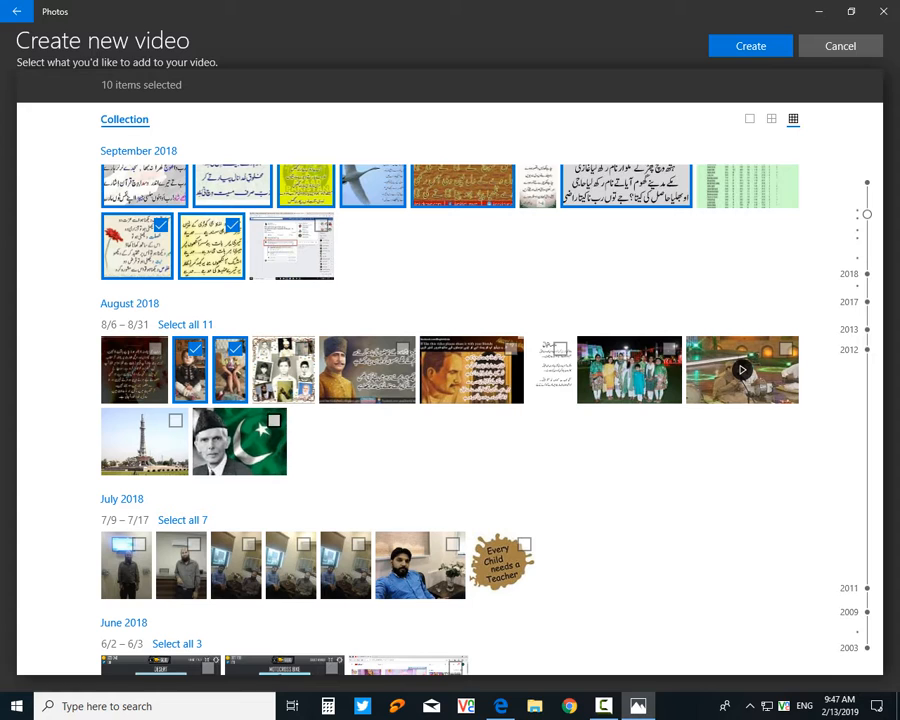
left_click(145, 440)
left_click(245, 440)
Select the second July 2018 photo plus June's Motocross Bike and doll video screenshots, and create the video from all selected items.
scroll(212, 430, "down", 2)
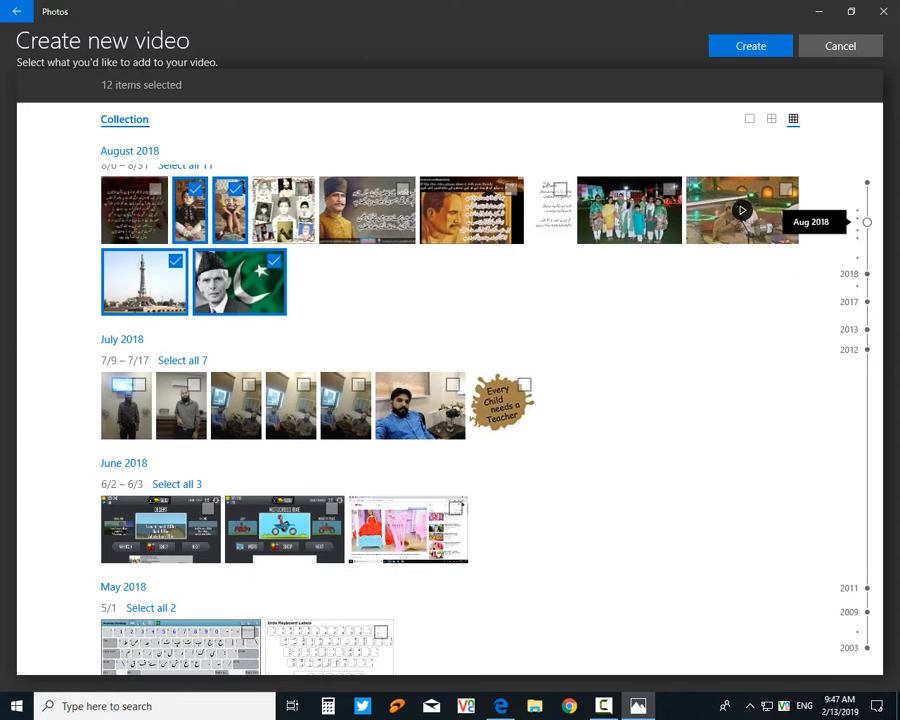
left_click(183, 404)
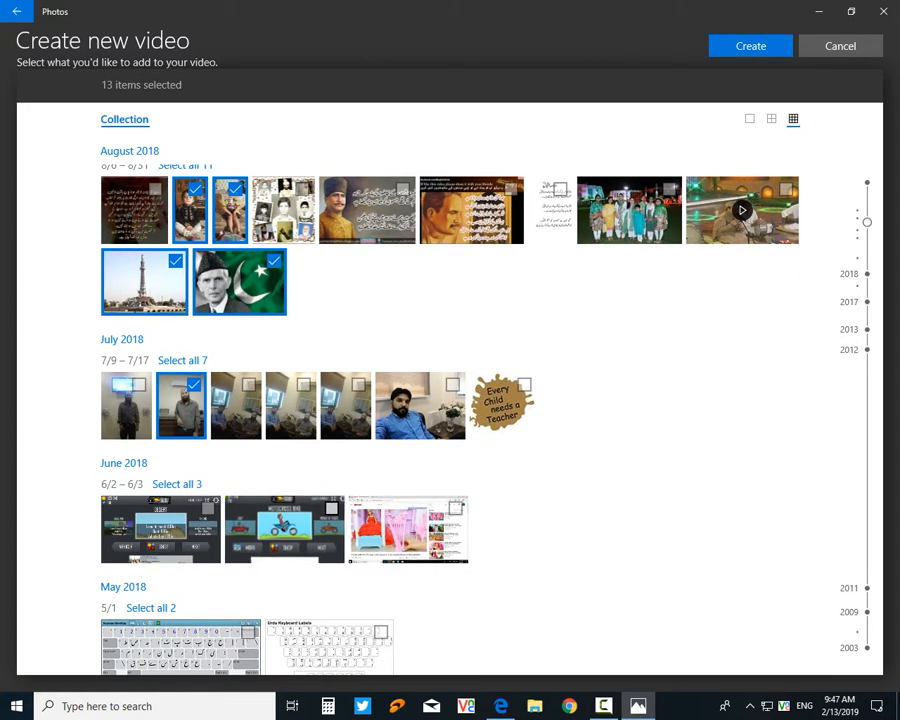
left_click(284, 529)
left_click(408, 529)
scroll(867, 217, "up", 1)
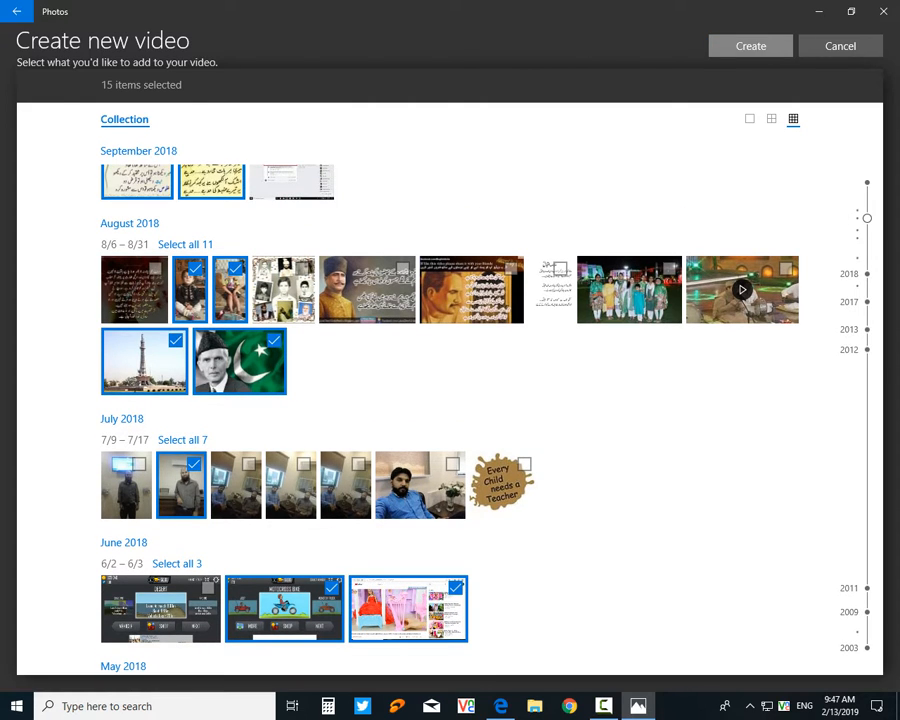
left_click(751, 46)
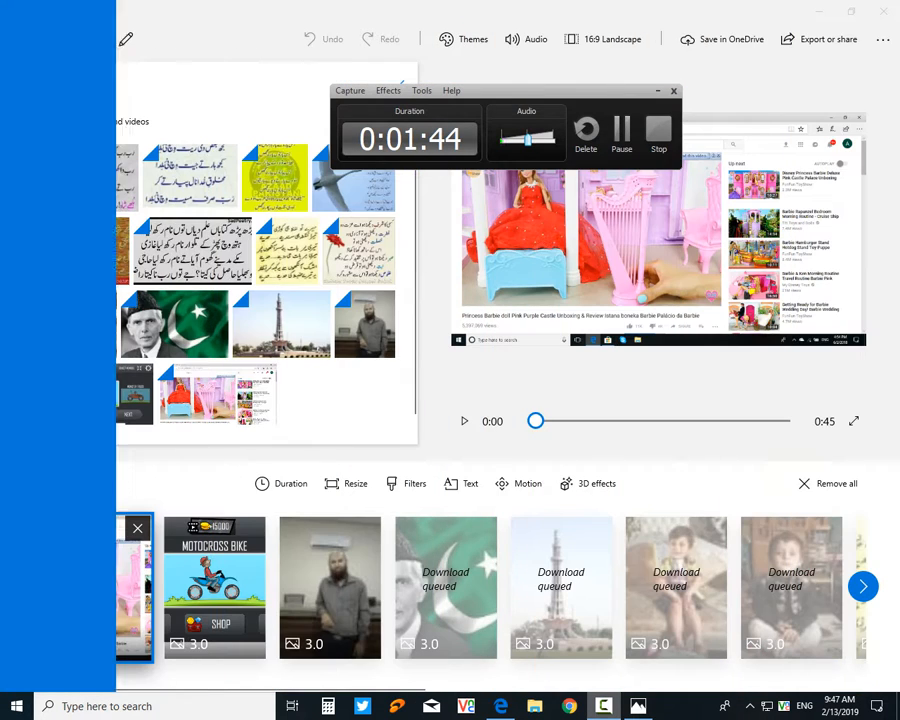
right_click(603, 706)
left_click_drag(555, 91, 591, 73)
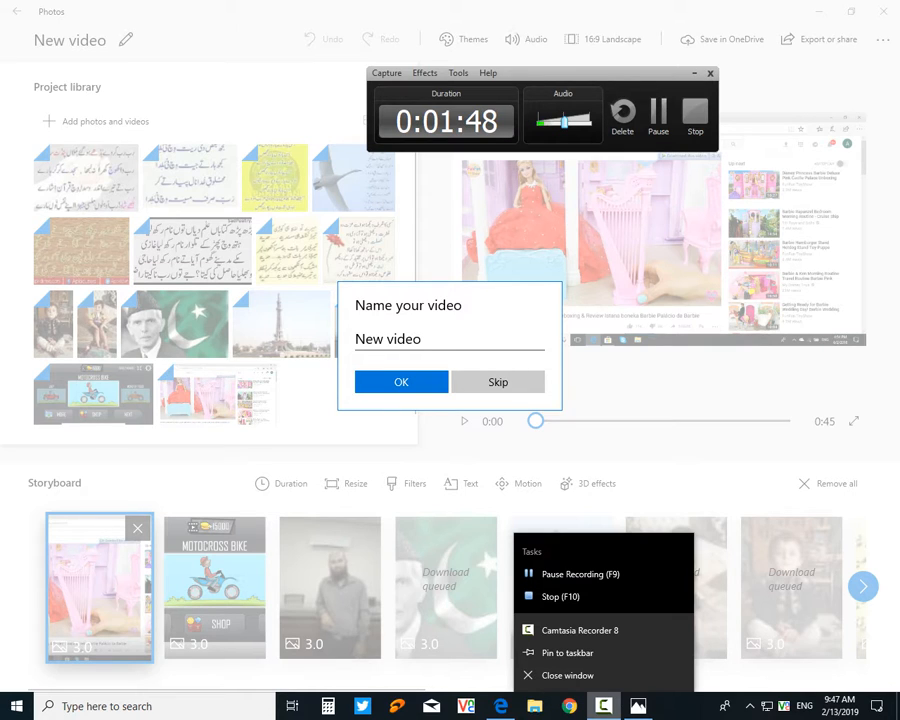
left_click(694, 73)
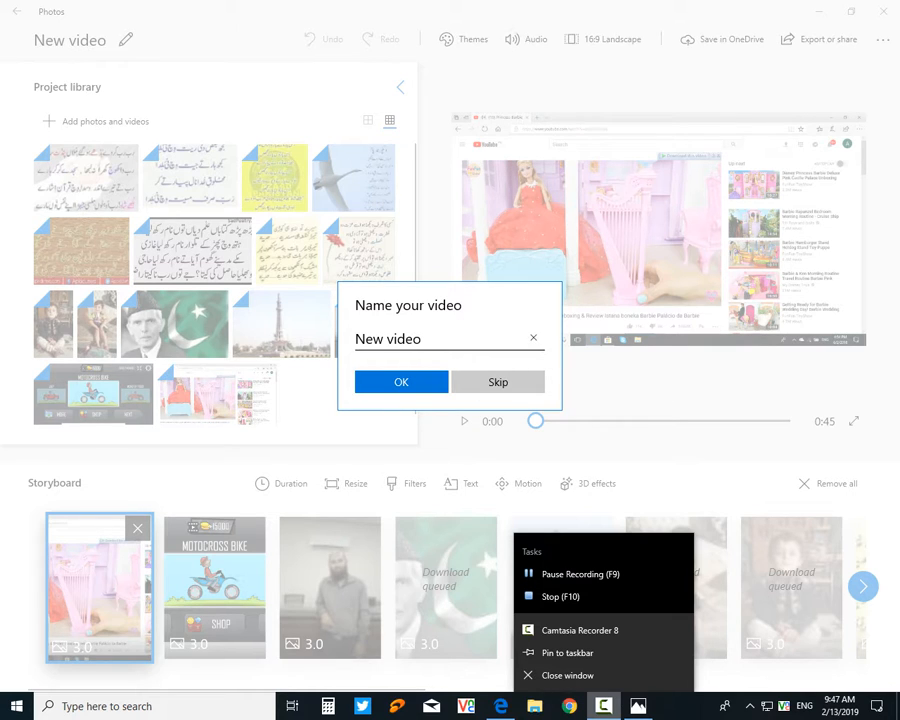
Replace the default title of the new video with the three people's first names and confirm it.
left_click(424, 339)
key("BackSpace")
key("BackSpace")
key("BackSpace")
key("BackSpace")
key("BackSpace")
key("BackSpace")
key("BackSpace")
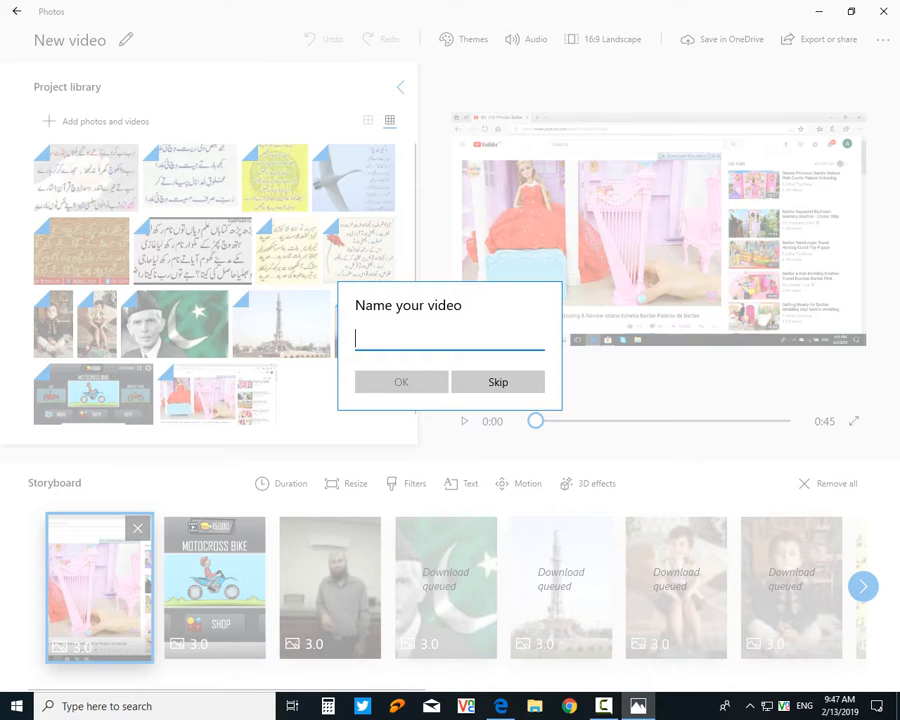
type("Ammar Anas HIba")
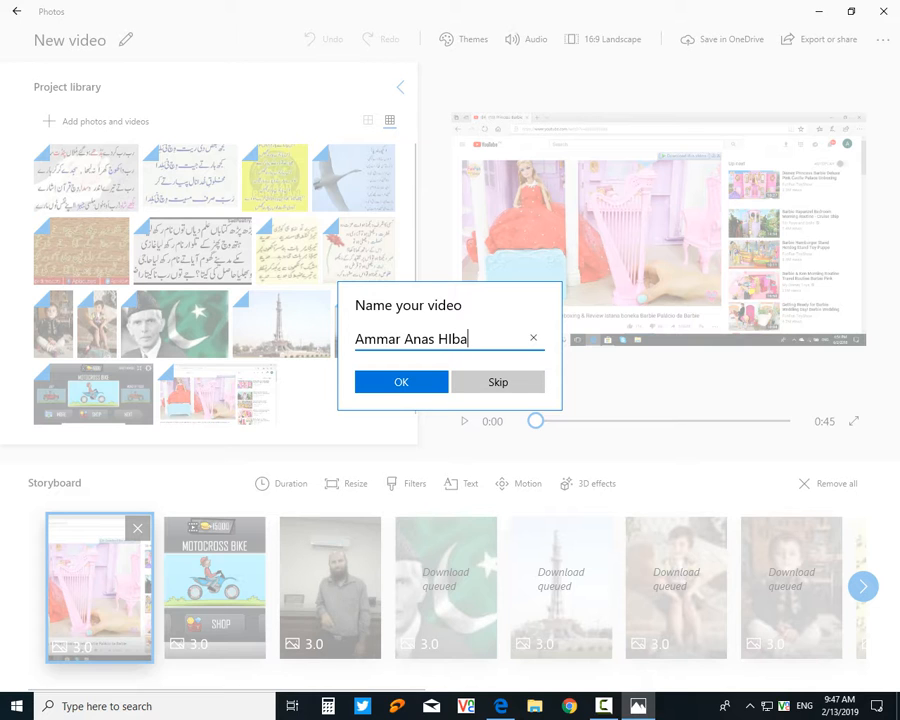
key("Return")
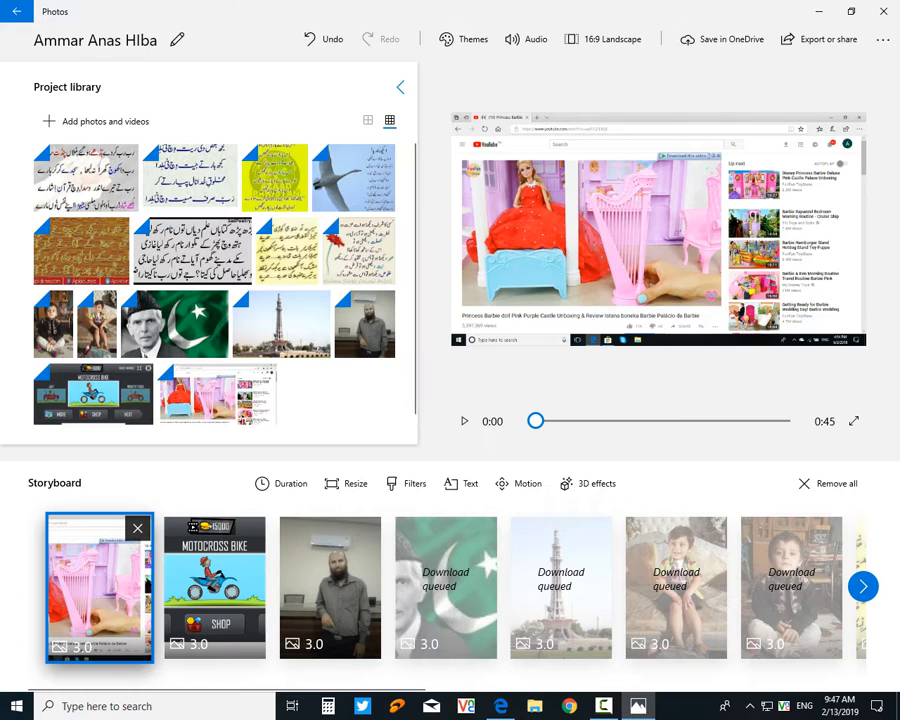
Preview the storyboard by playing it from the first photo, and return to the first photo.
mouse_move(216, 590)
left_mouse_down()
mouse_move(199, 574)
mouse_move(215, 587)
left_mouse_up()
left_click(215, 587)
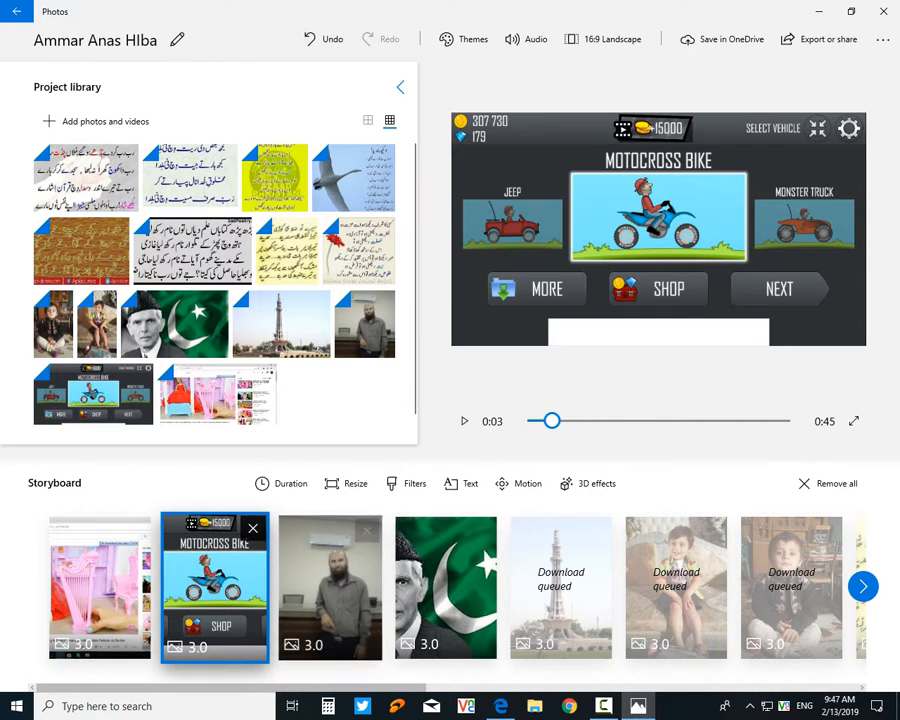
left_click(100, 588)
left_click(464, 421)
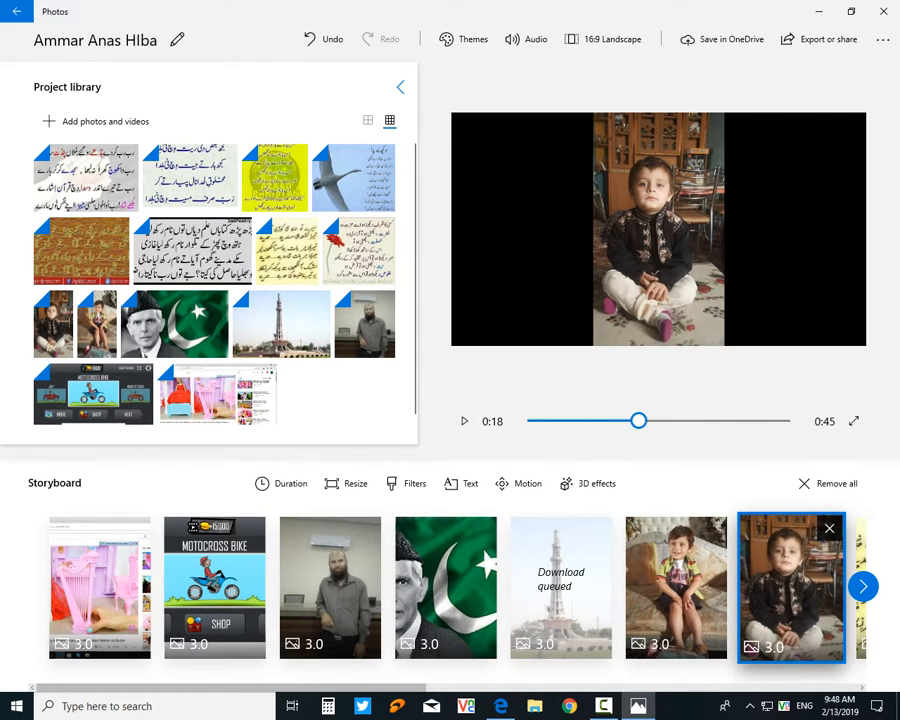
left_click(100, 588)
Add the recommended Happy Beat track as background music, with the music volume lowered to slightly above half.
left_click(526, 40)
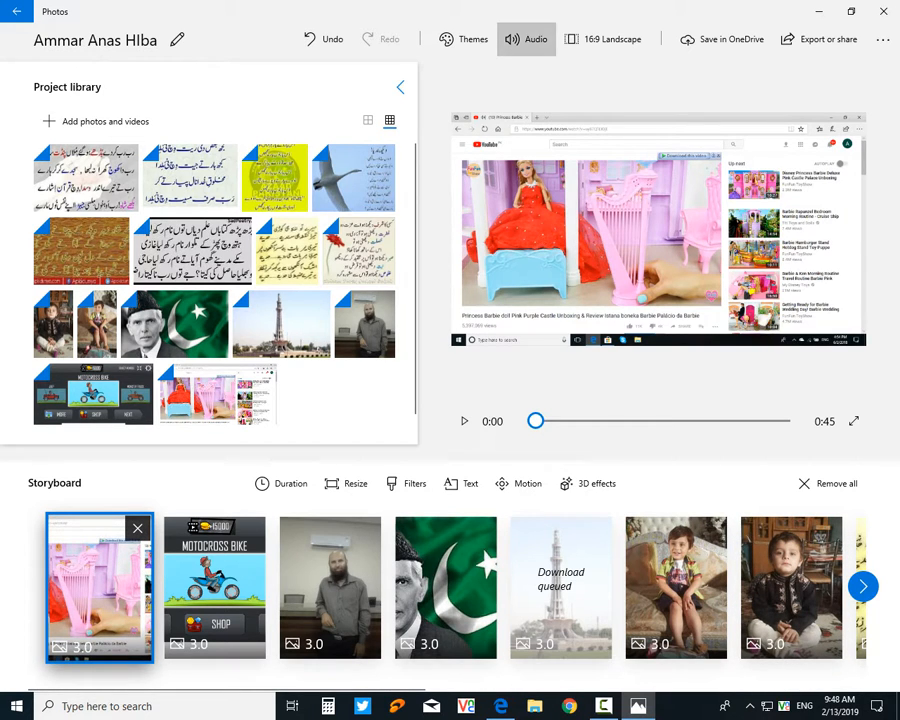
left_click(532, 77)
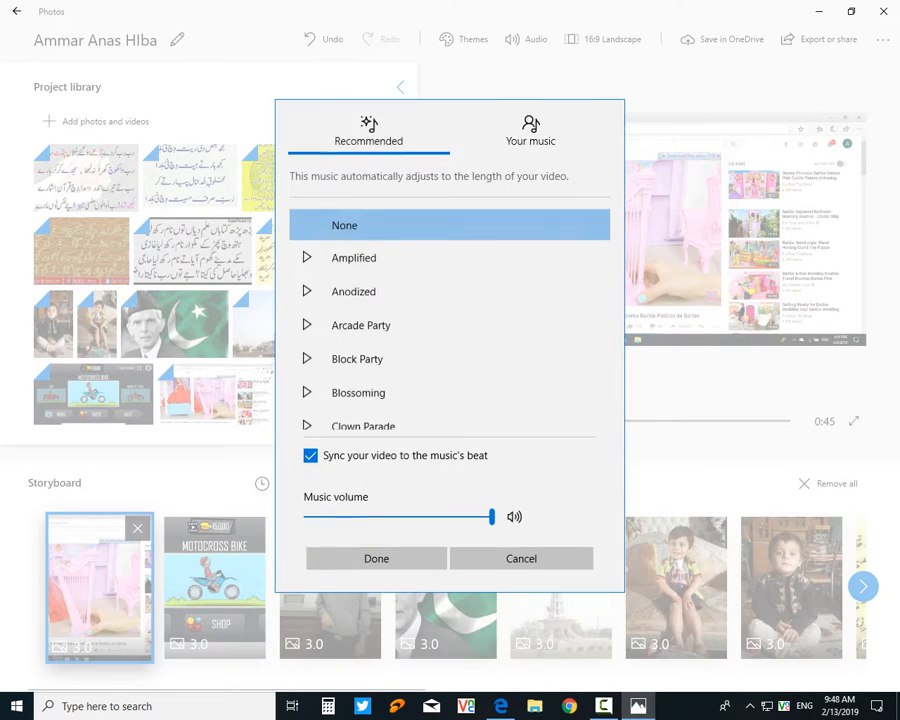
scroll(450, 314, "down", 3)
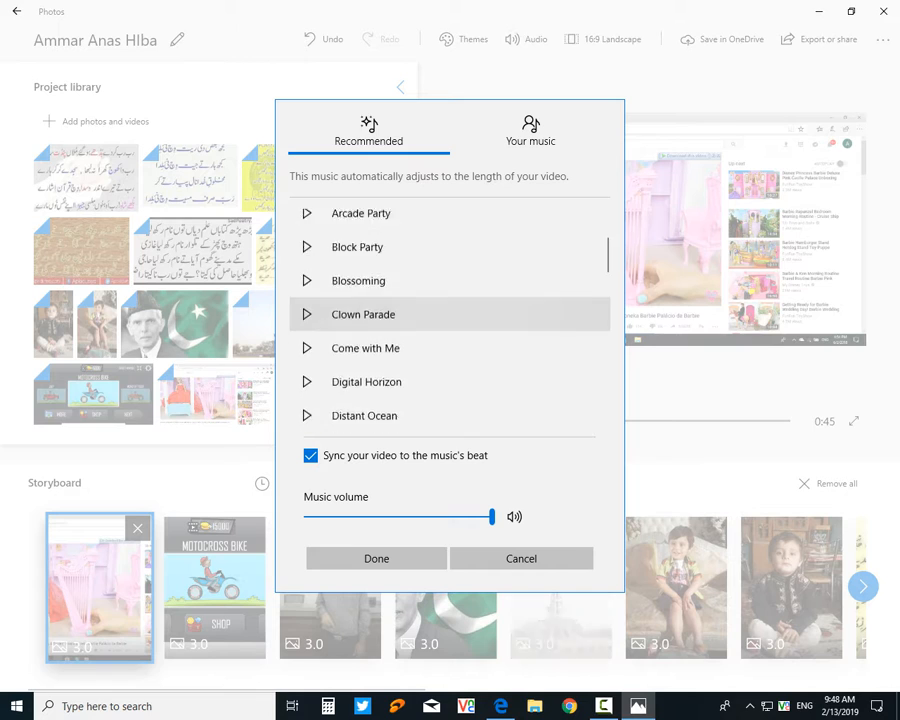
scroll(450, 320, "down", 4)
left_click(450, 298)
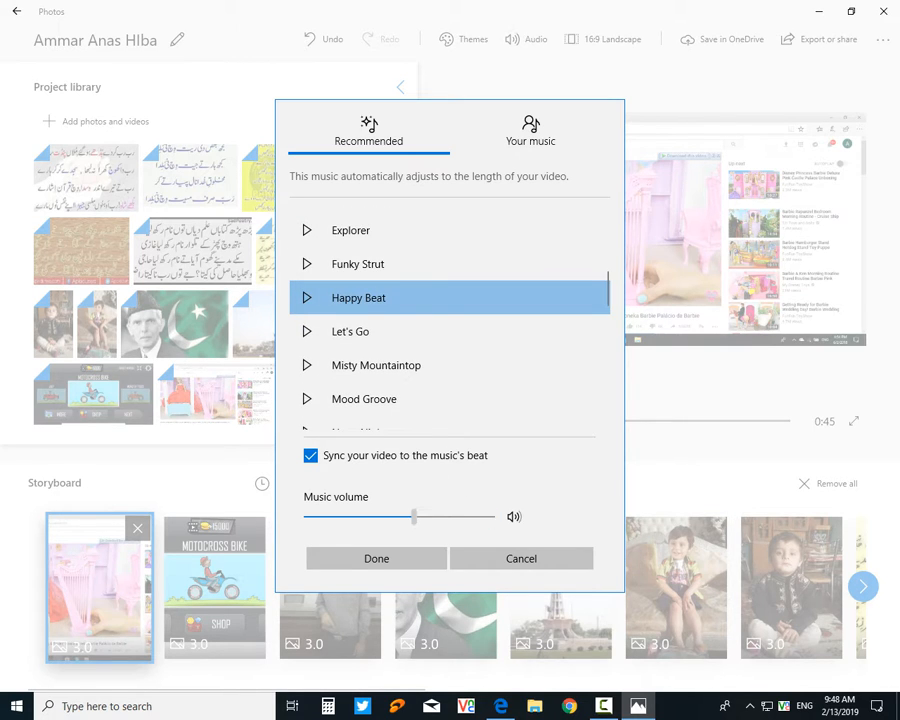
left_click(414, 559)
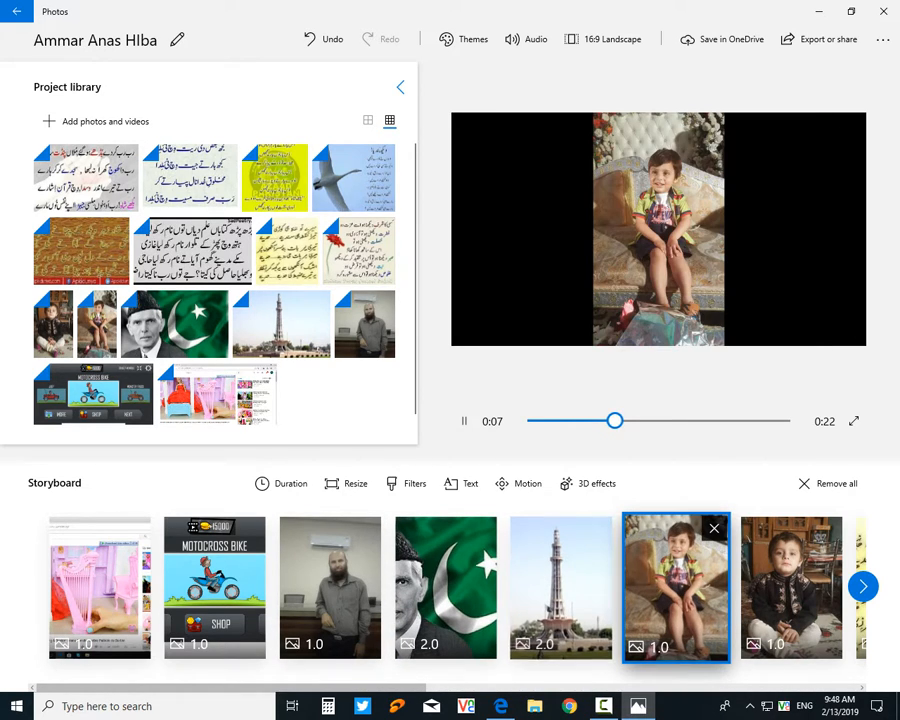
Replay the opening of the video with its background music, pause it, and return to the beginning.
left_click(530, 421)
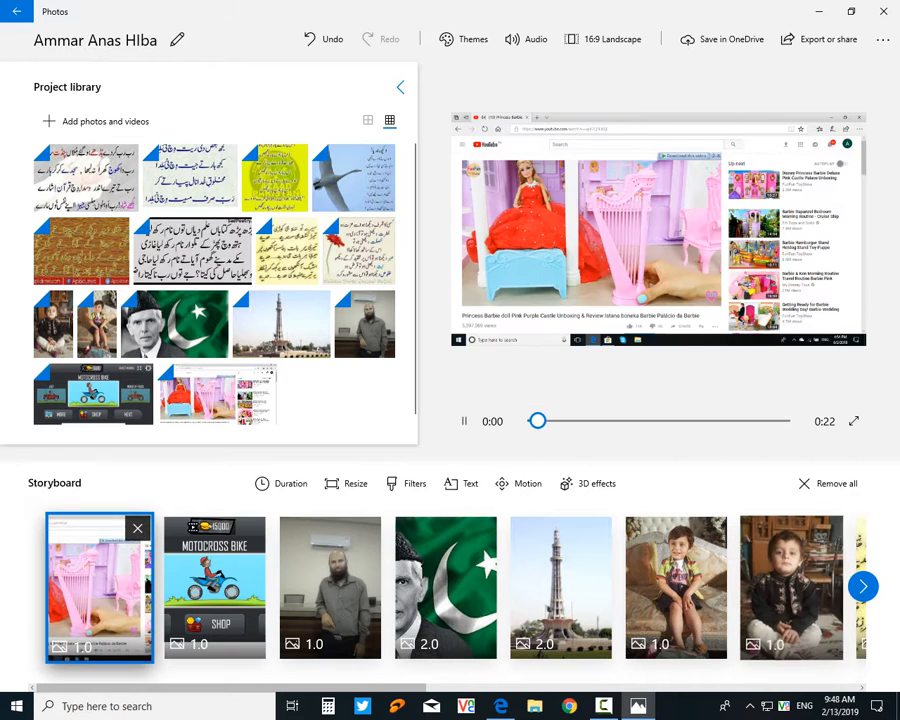
left_click(463, 421)
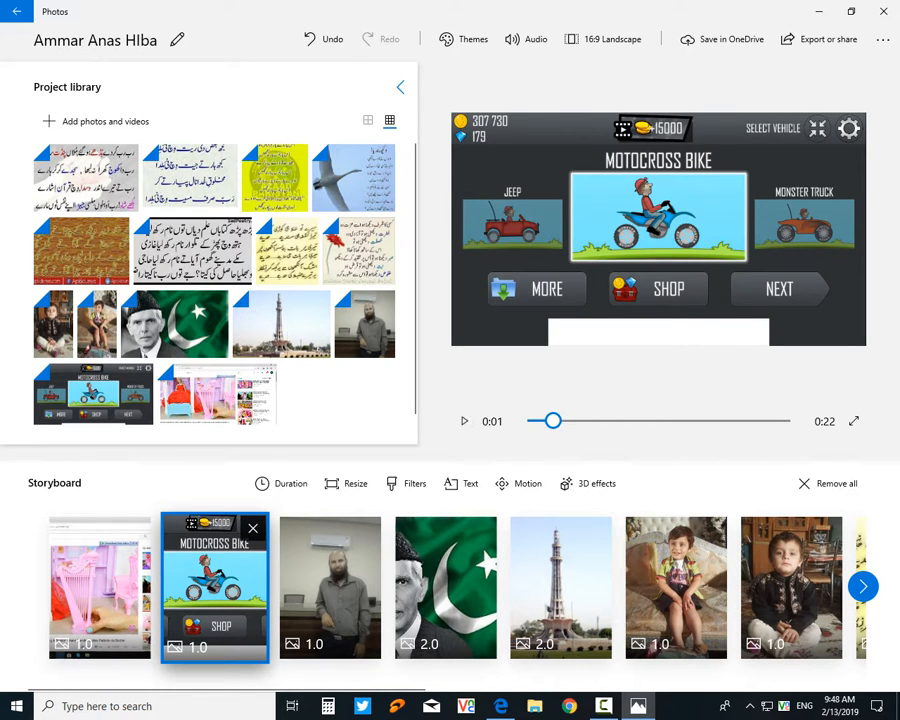
left_click(532, 421)
left_click(603, 706)
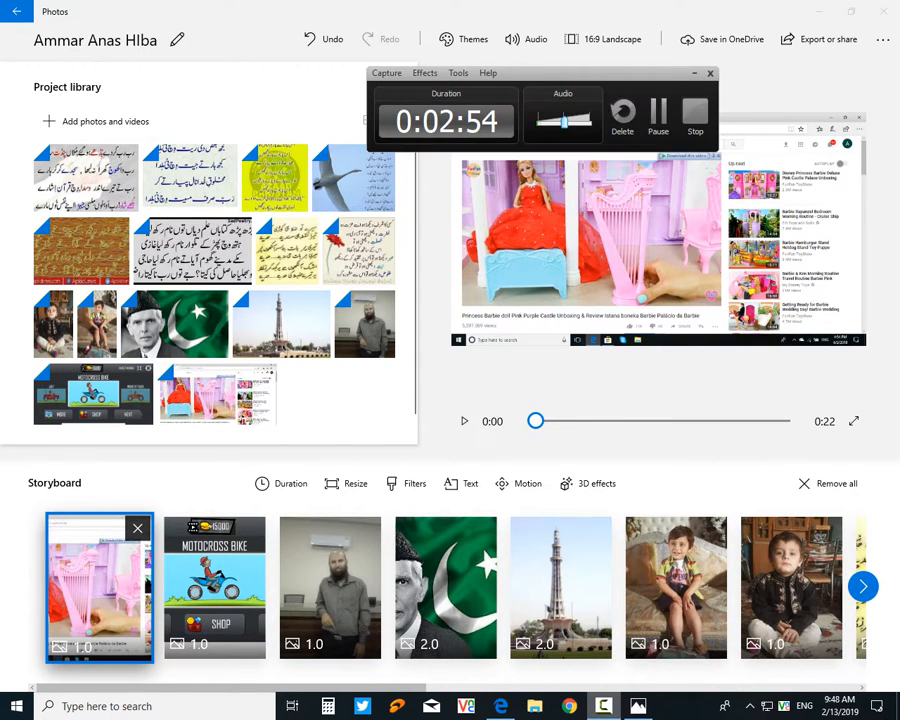
Apply the Joy theme to the video, preview its opening, and stop the playback.
left_click(603, 706)
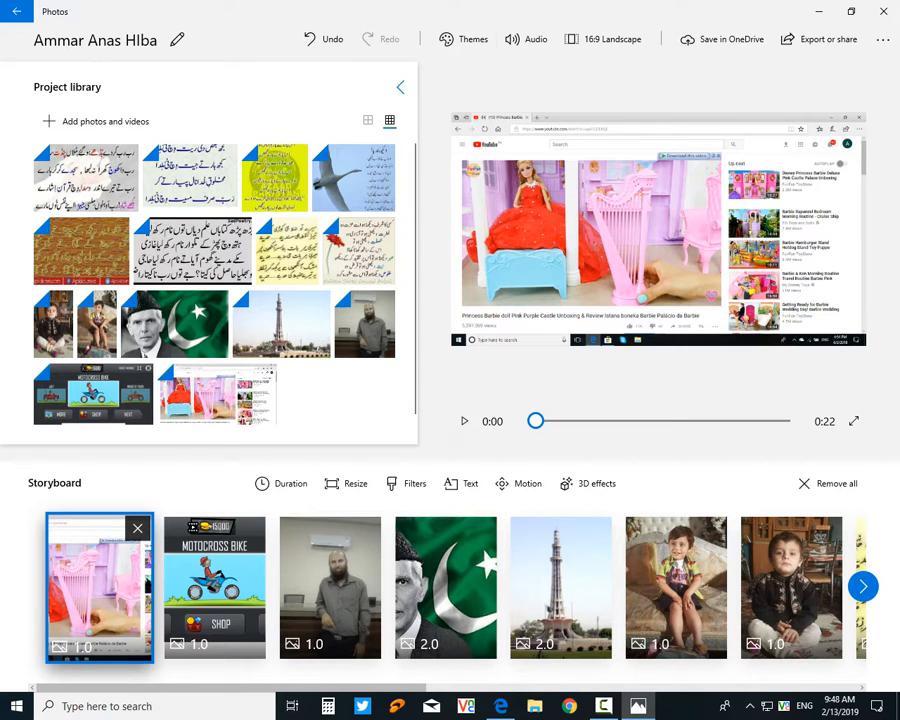
left_click(465, 39)
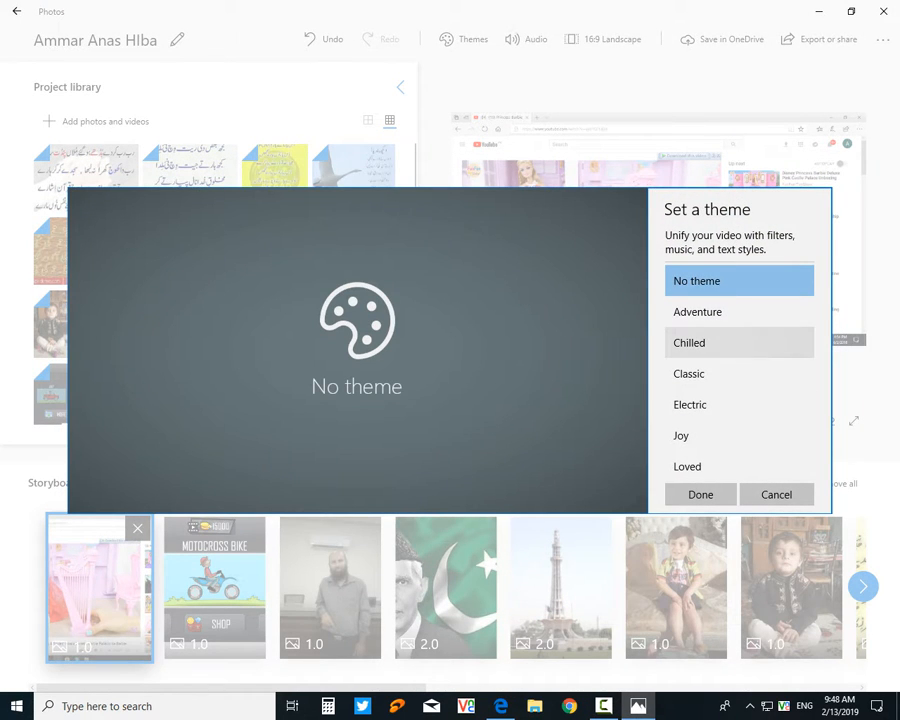
left_click(700, 435)
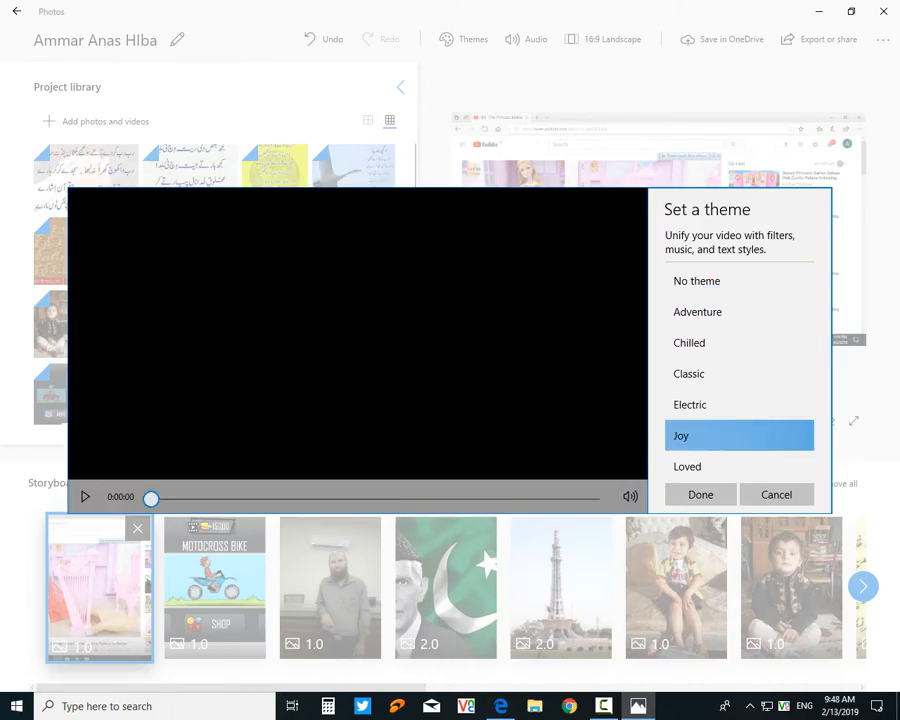
left_click(701, 494)
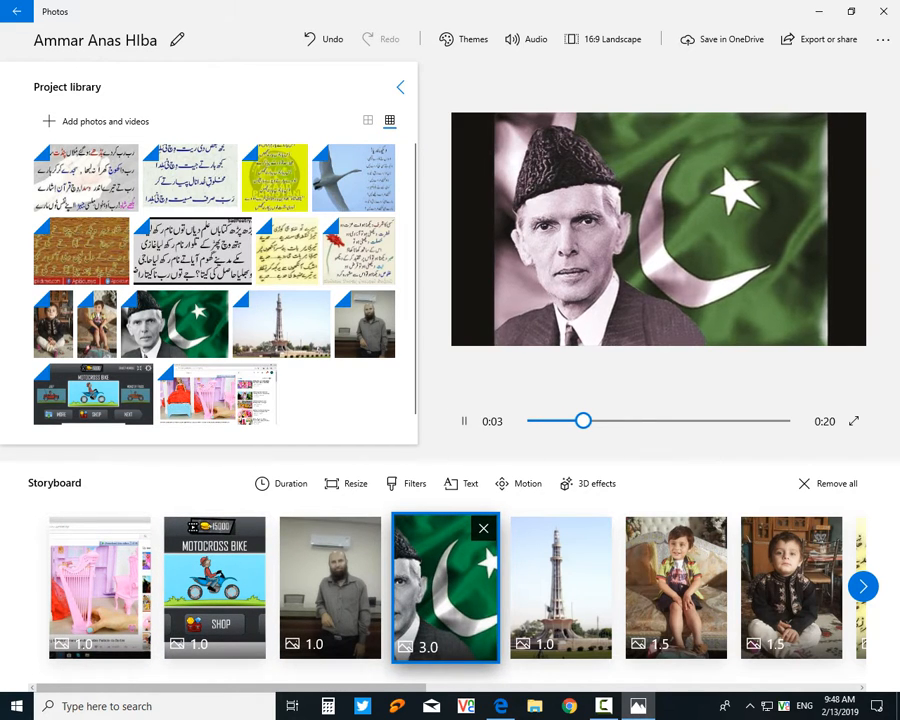
key("space")
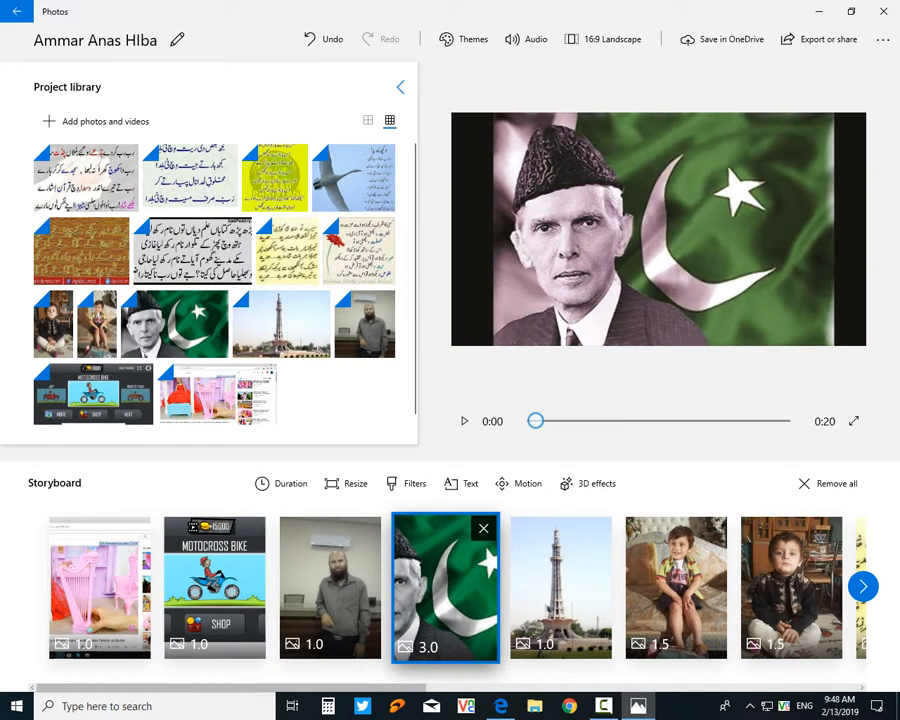
Set the video to No theme, preview its opening, and return to the beginning with playback stopped.
left_click(463, 39)
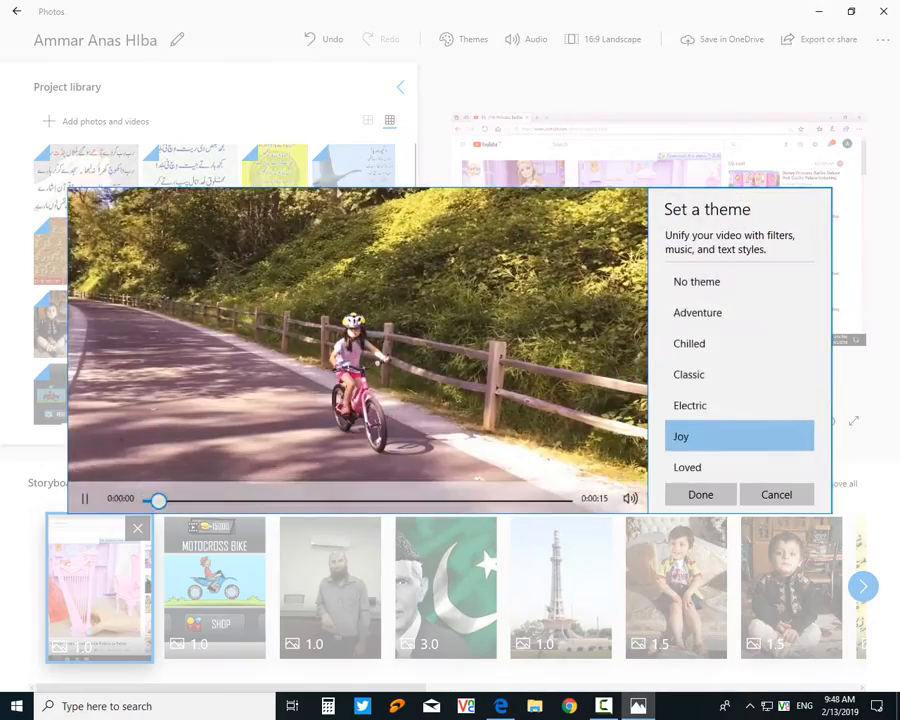
left_click(697, 281)
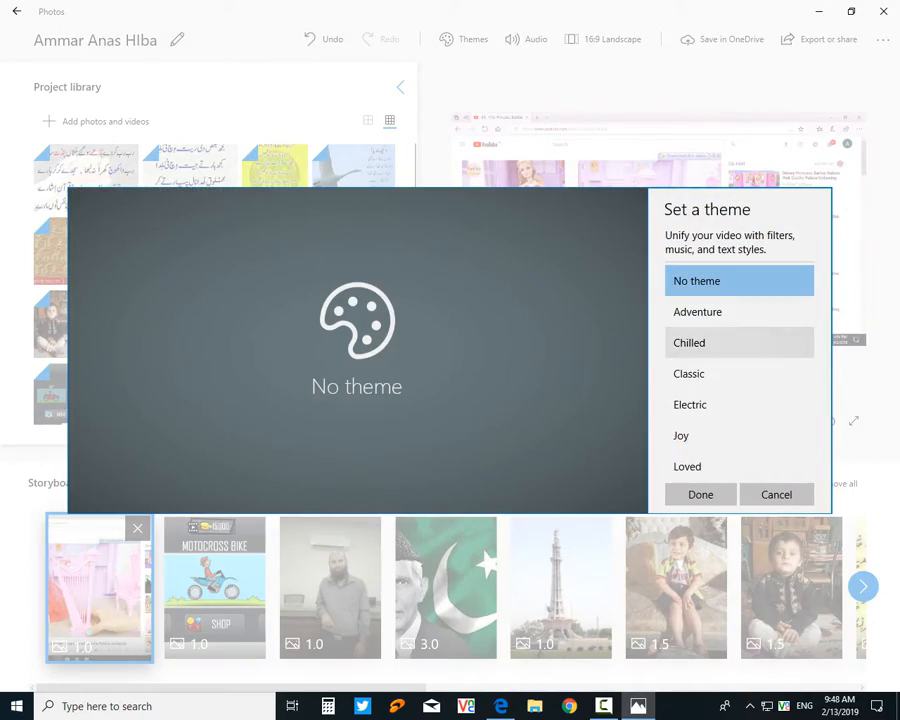
left_click(701, 495)
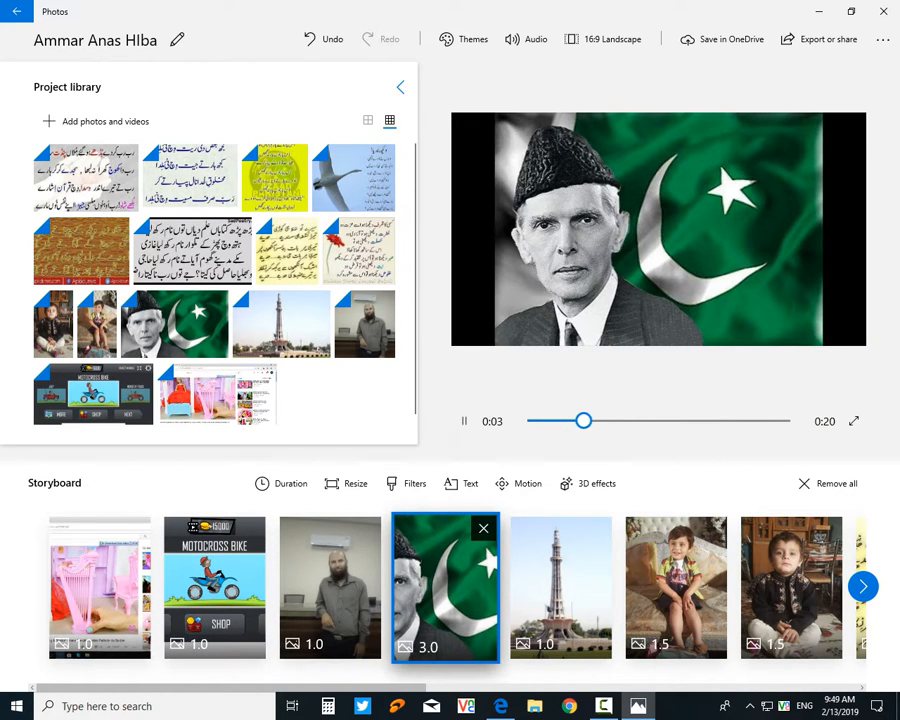
left_click(533, 421)
left_click(464, 421)
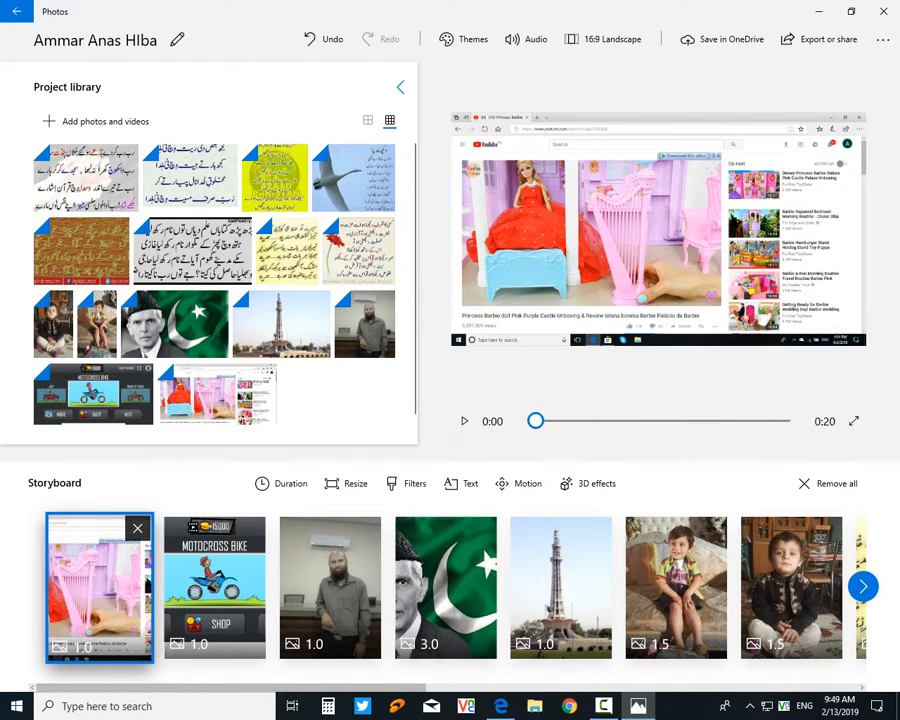
Change the background music to the recommended Block Party track with the video synced to its beat, and preview the opening.
left_click(527, 39)
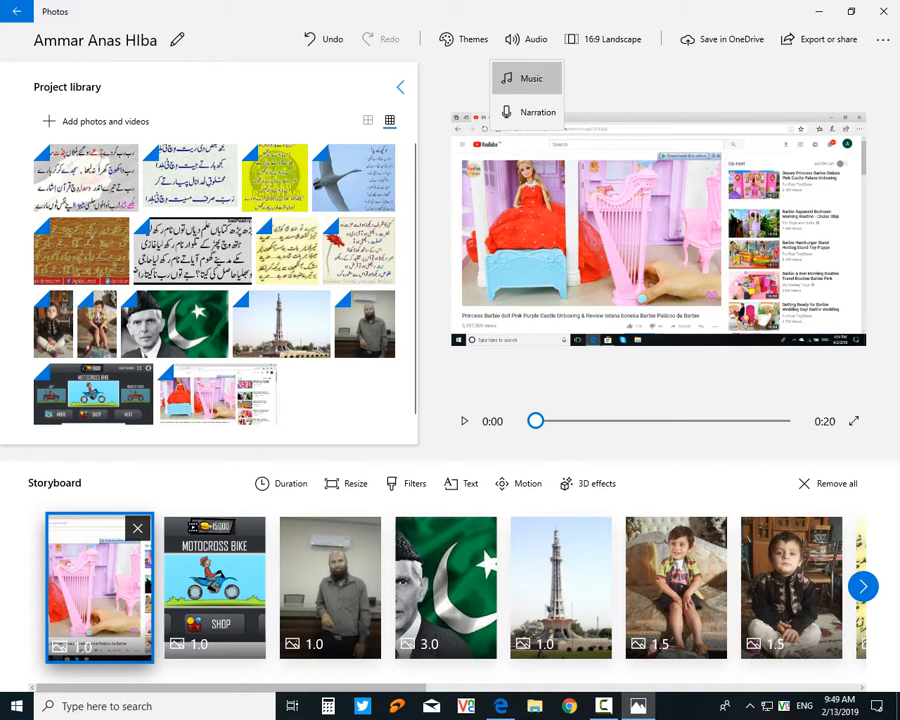
left_click(528, 76)
scroll(450, 290, "down", 1)
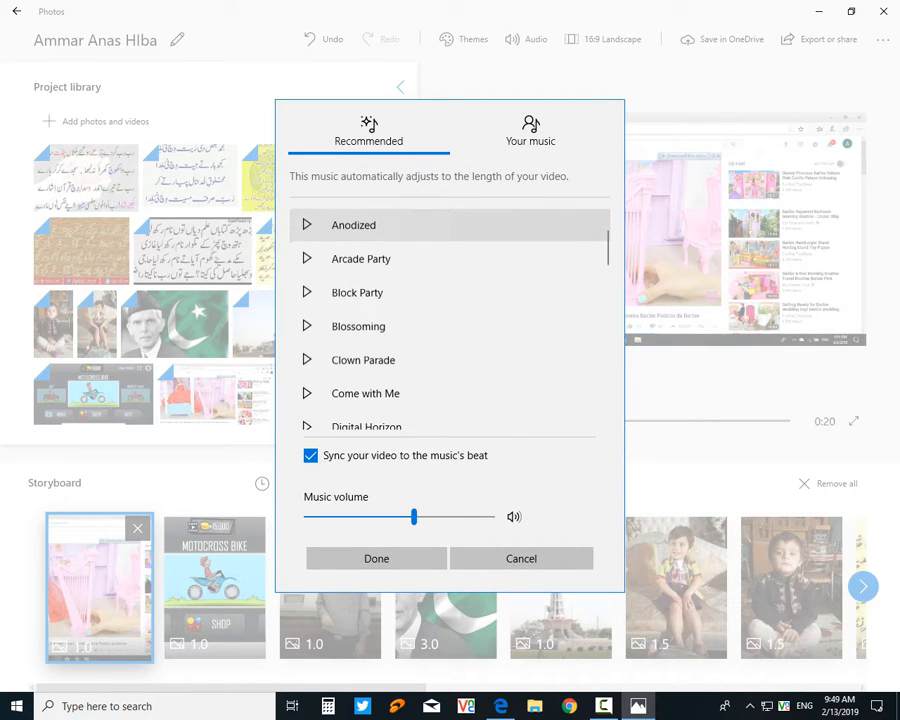
left_click(400, 292)
left_click(376, 558)
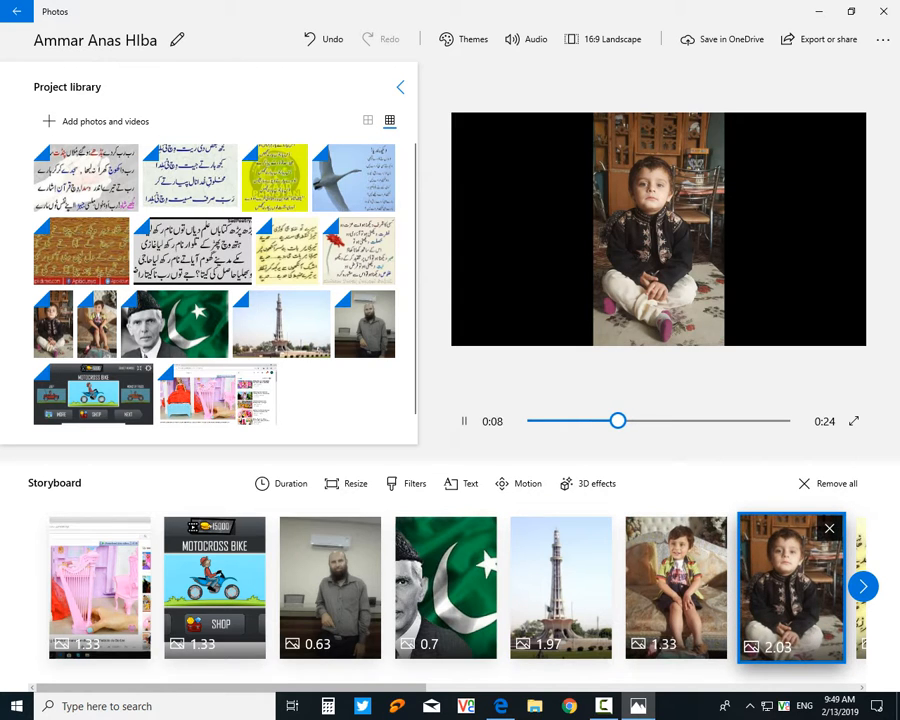
left_click(464, 421)
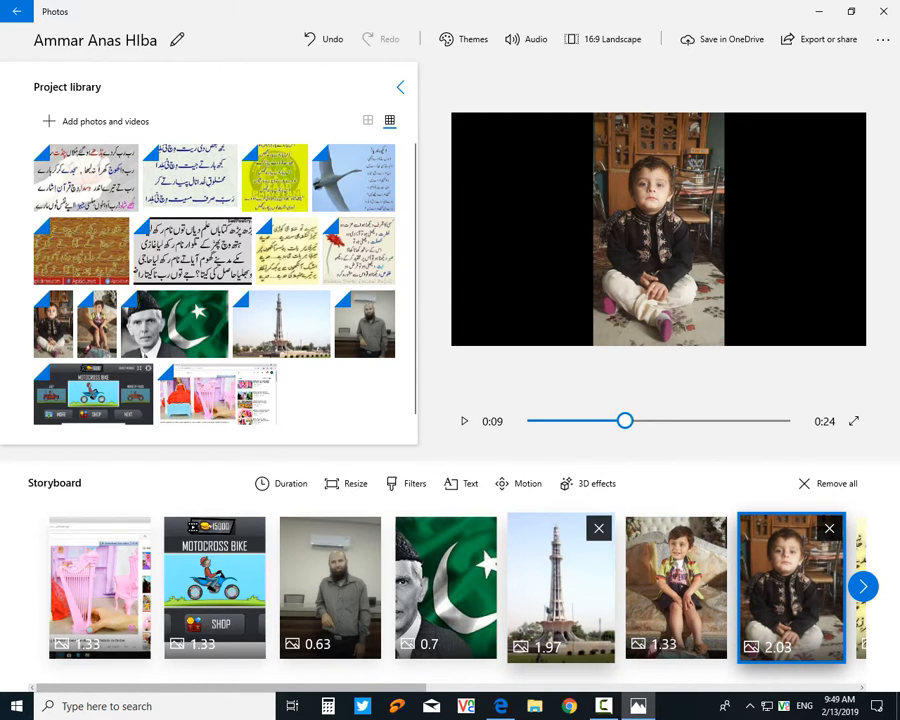
scroll(558, 588, "right", 10)
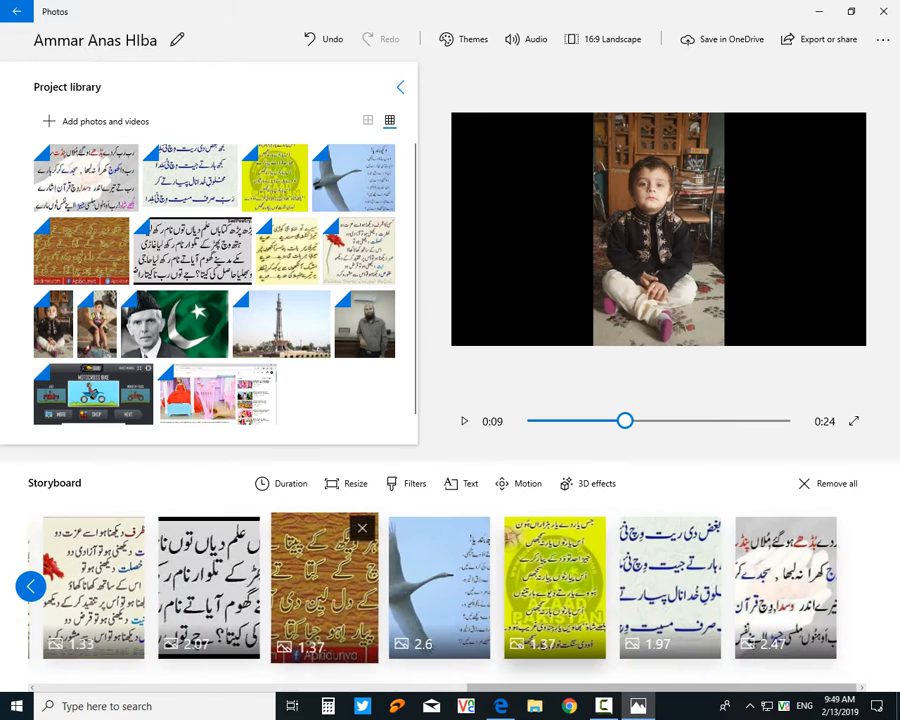
scroll(450, 588, "left", 10)
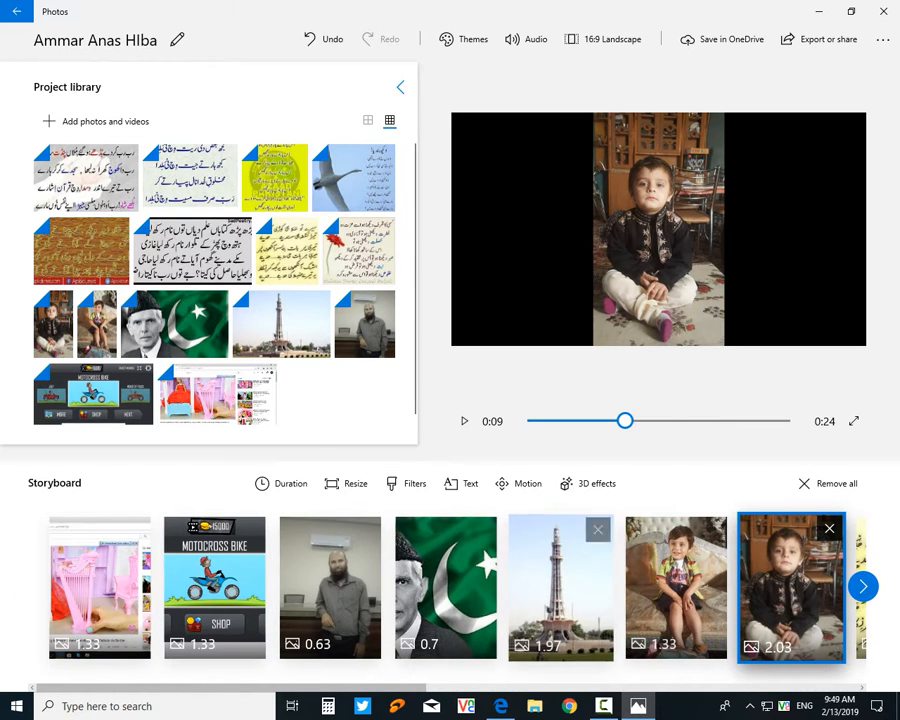
left_click(281, 484)
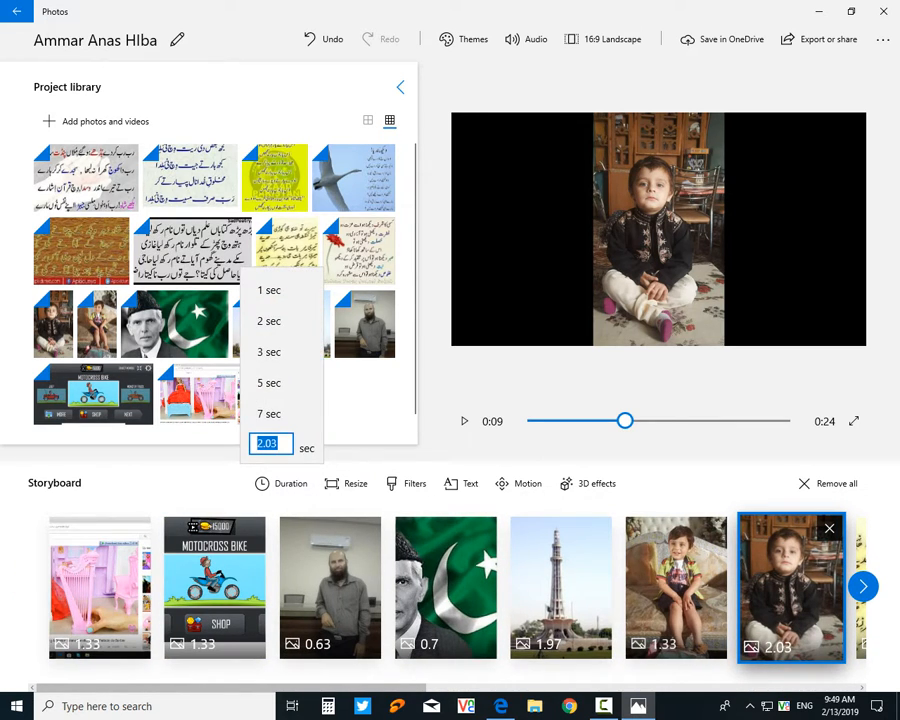
left_click(345, 484)
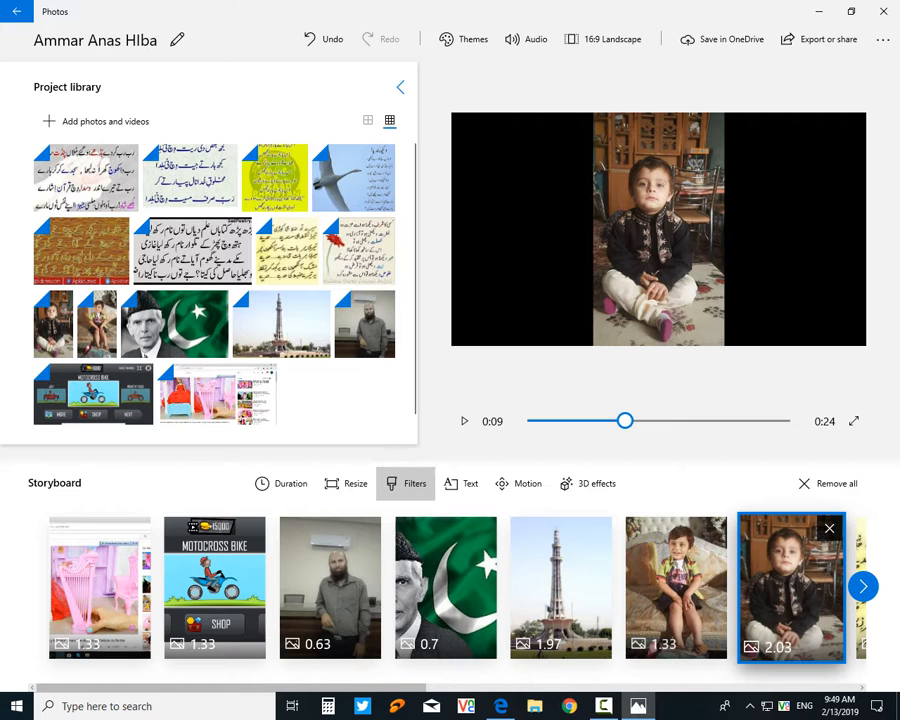
Try several filters on the photo of the seated boy in black, keep the Loved filter, and preview the result.
left_click(408, 484)
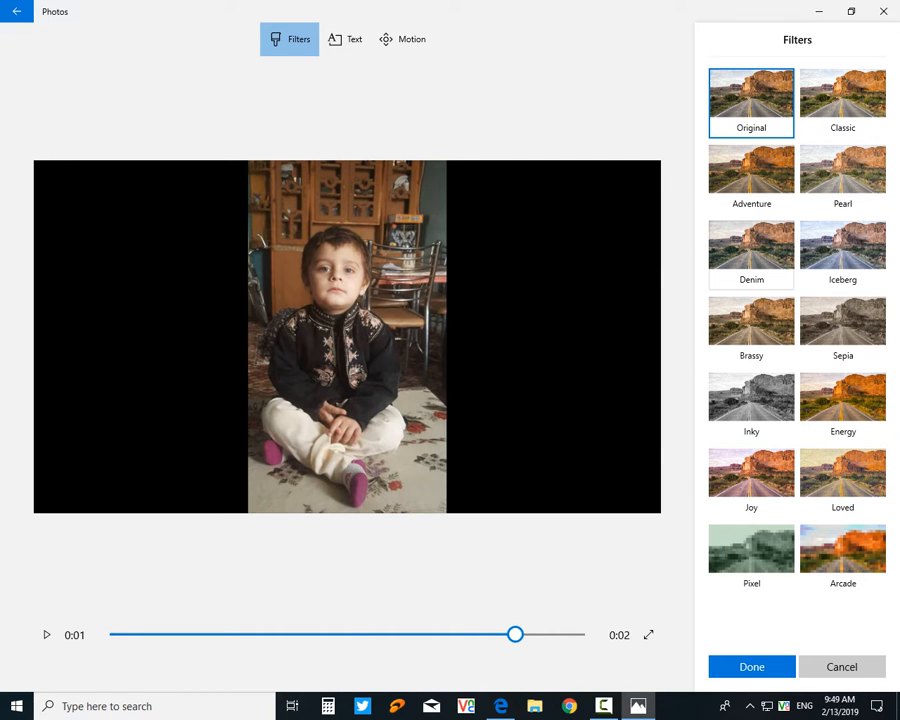
left_click(751, 254)
left_click(751, 179)
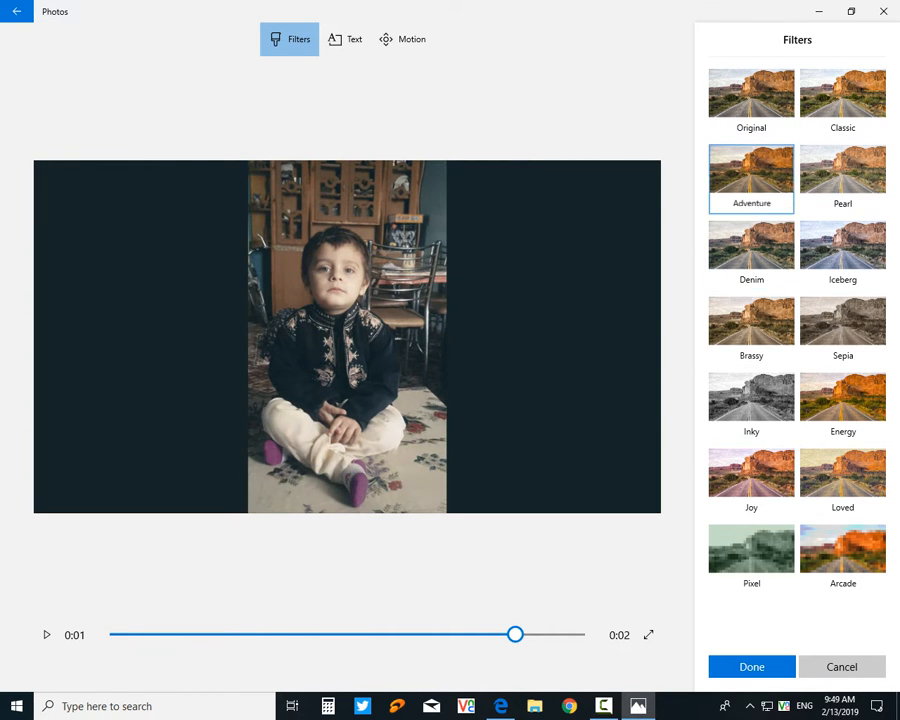
left_click(751, 103)
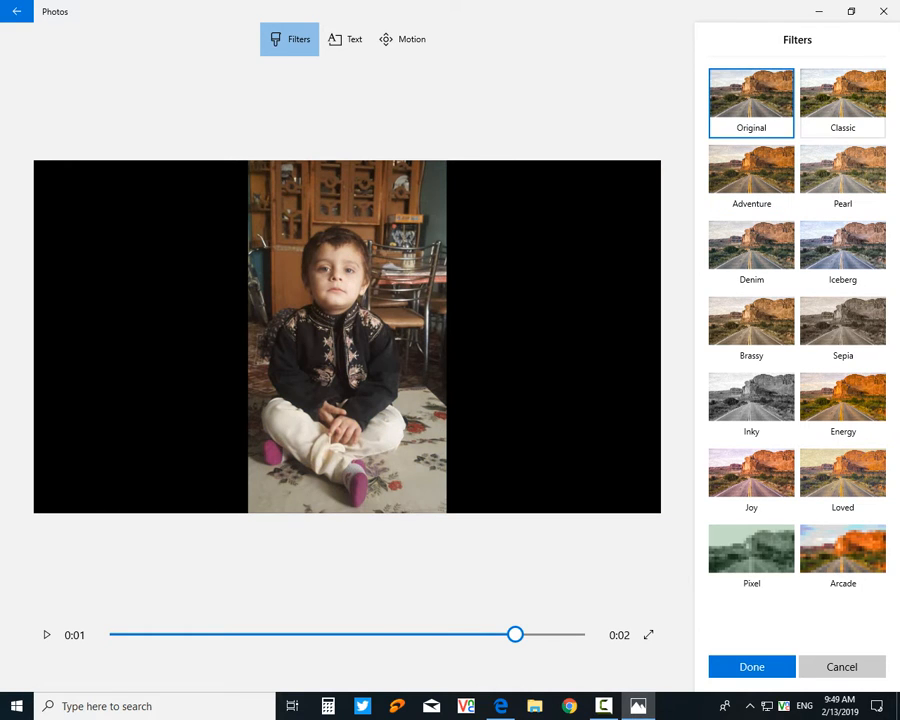
left_click(843, 103)
left_click(843, 179)
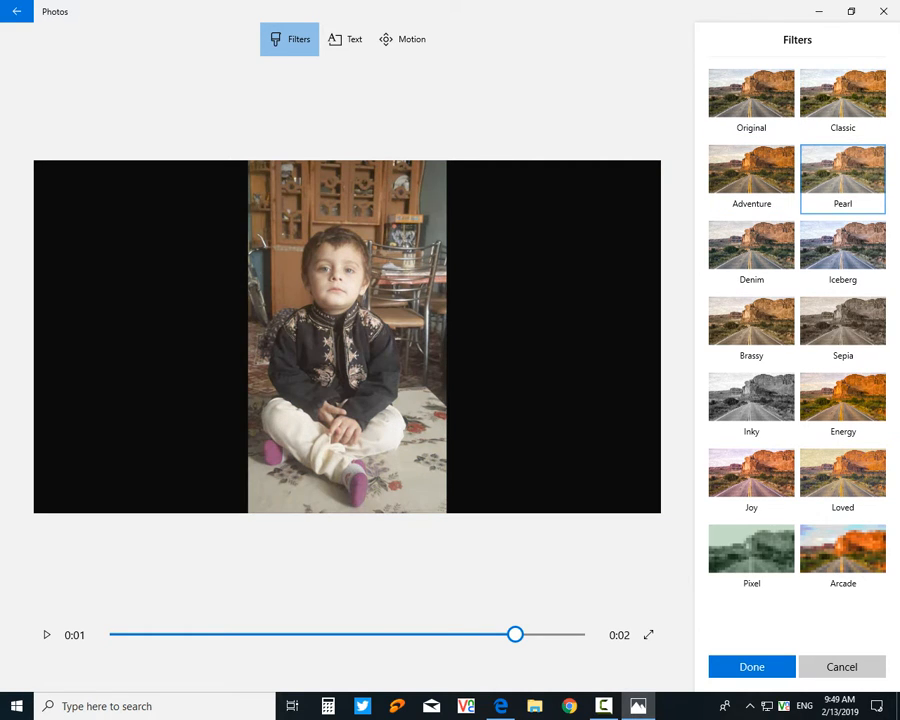
left_click(843, 331)
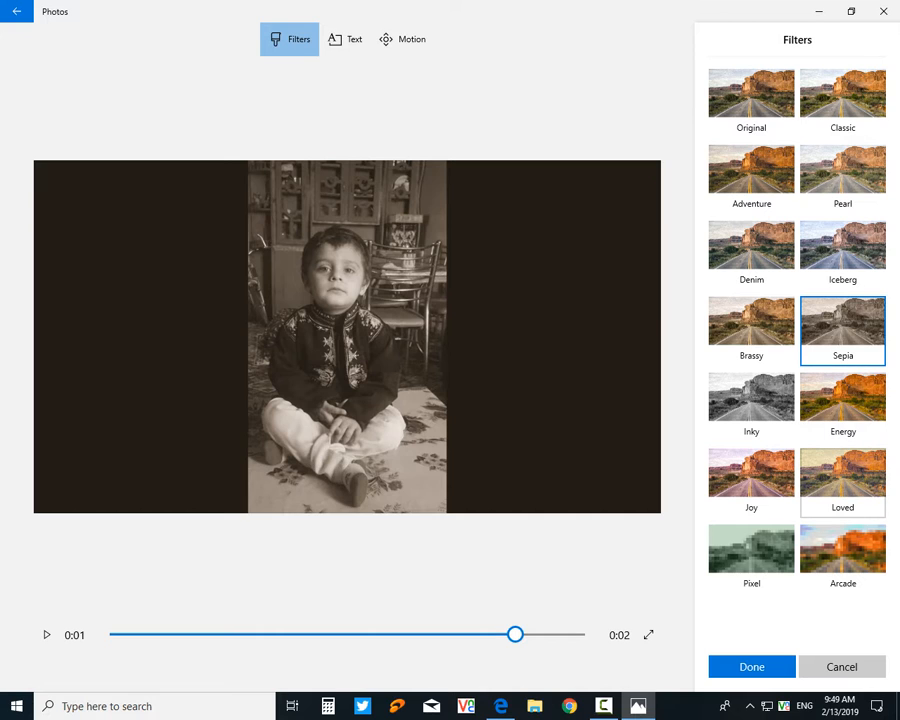
left_click(843, 475)
left_click(752, 666)
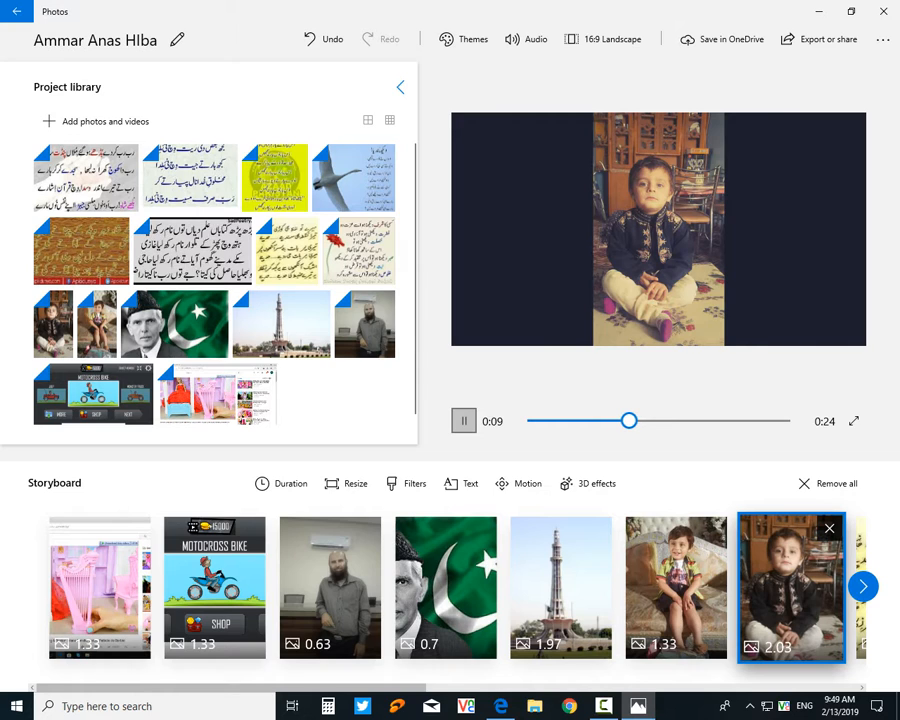
left_click(464, 421)
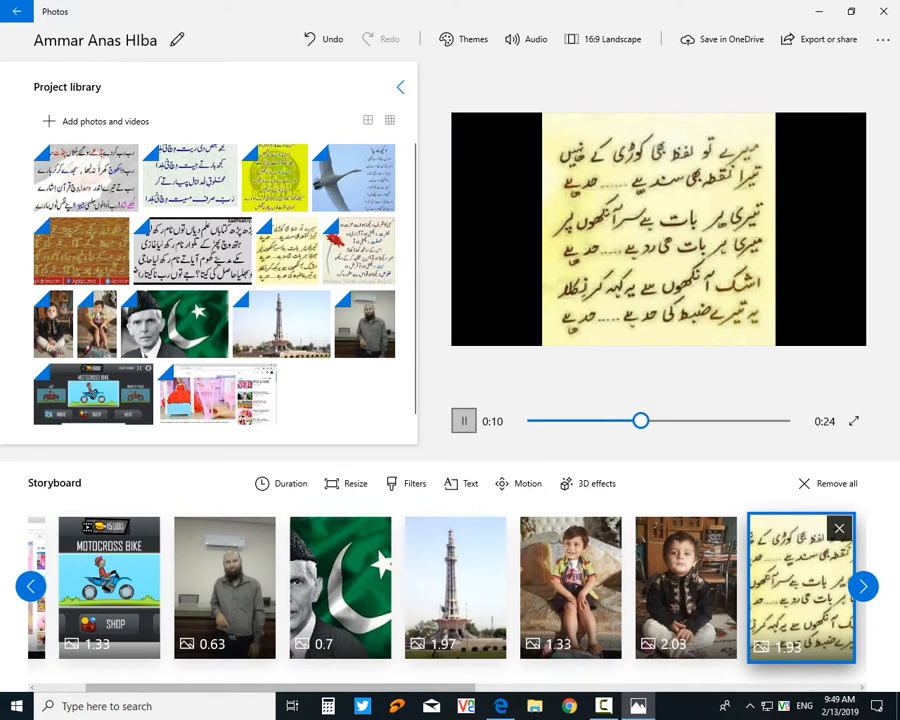
left_click(464, 421)
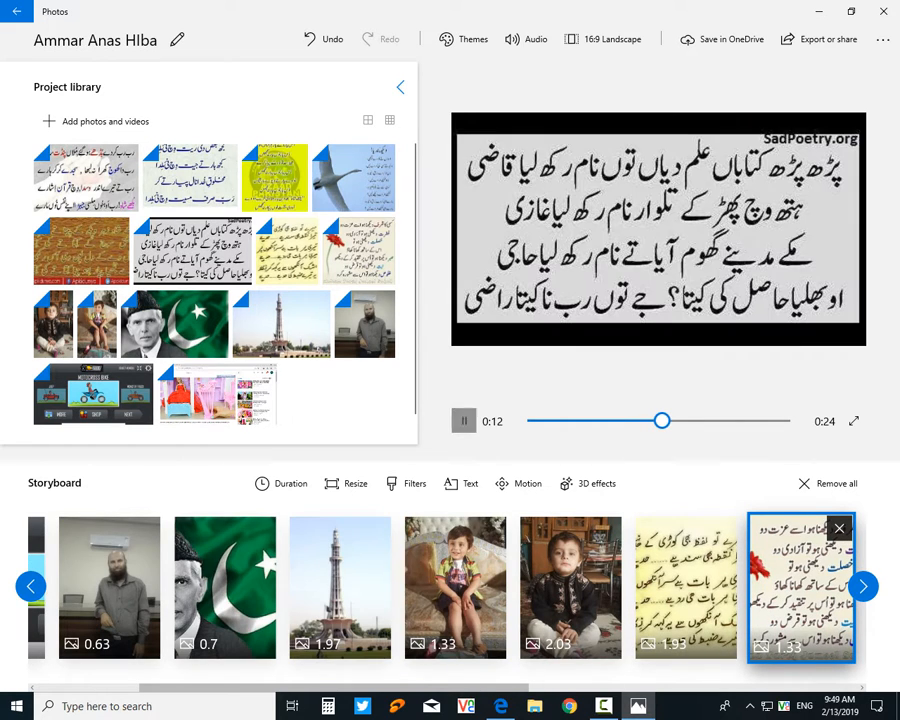
Add the text "Pakistan My Love" in the Pixel style to the red-flower poetry photo, and preview it from the preceding photo.
left_click(462, 483)
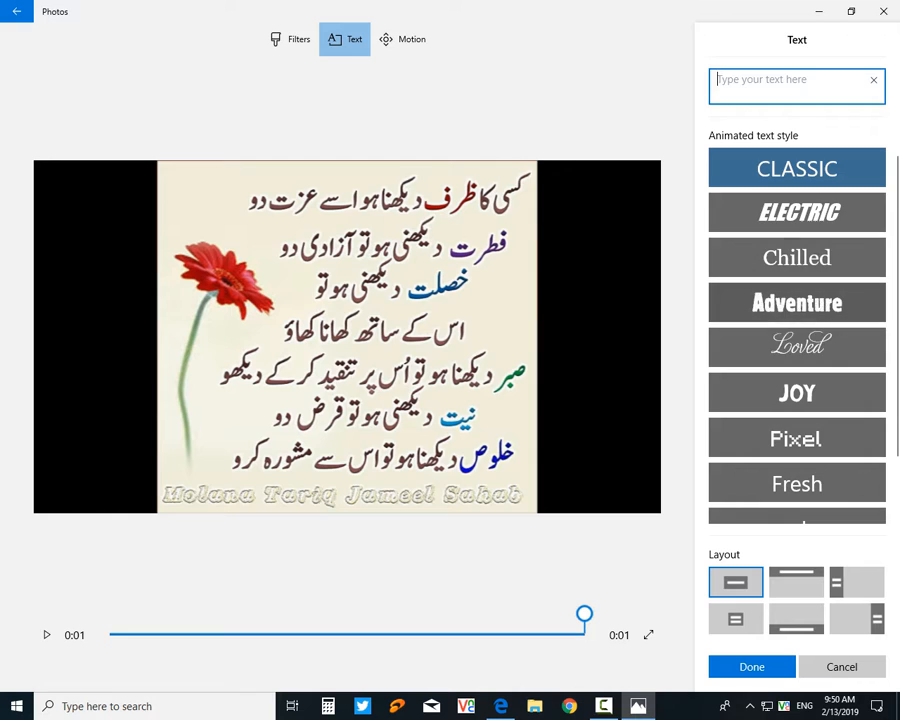
left_click(797, 438)
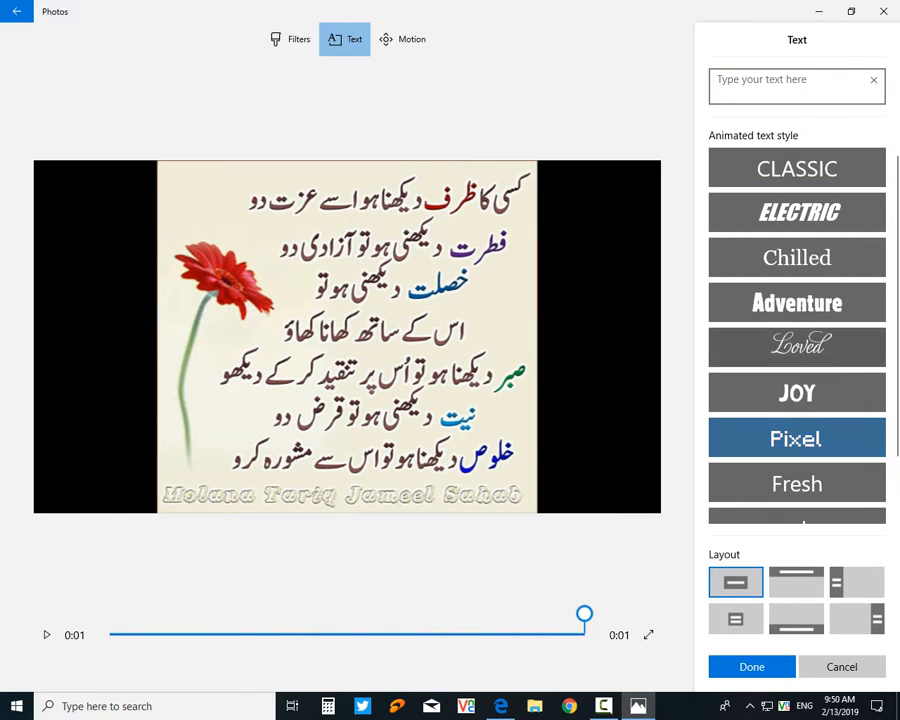
left_click(770, 83)
type("P")
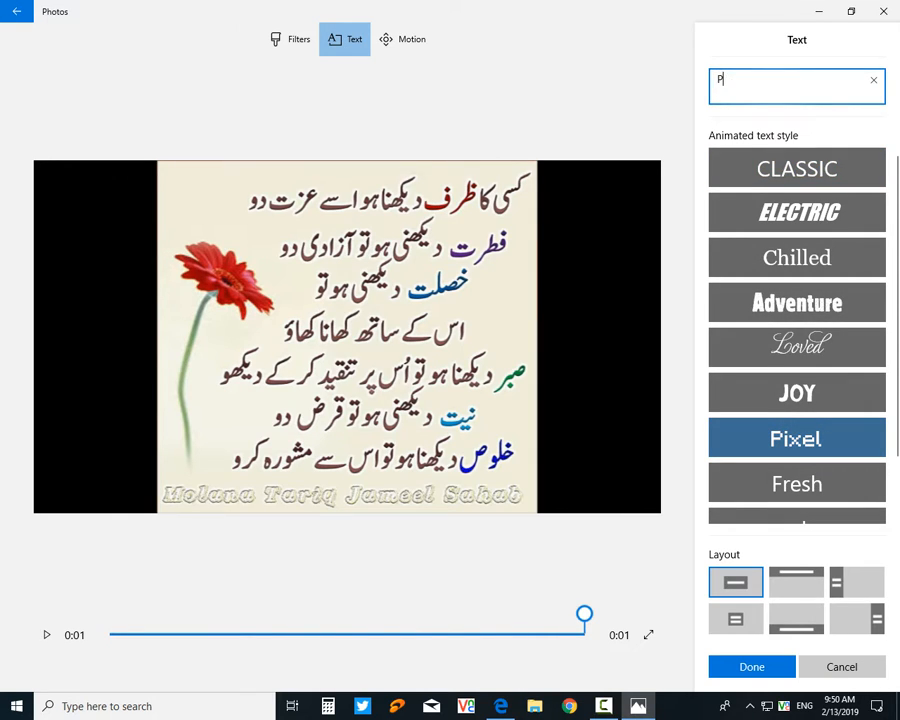
type("akistan")
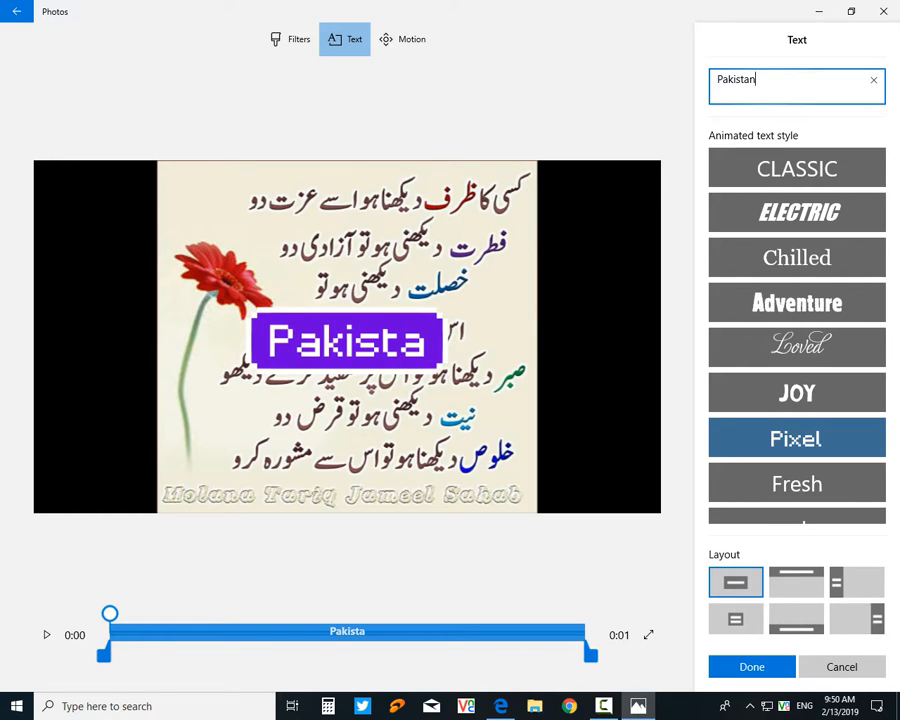
type(" My Love")
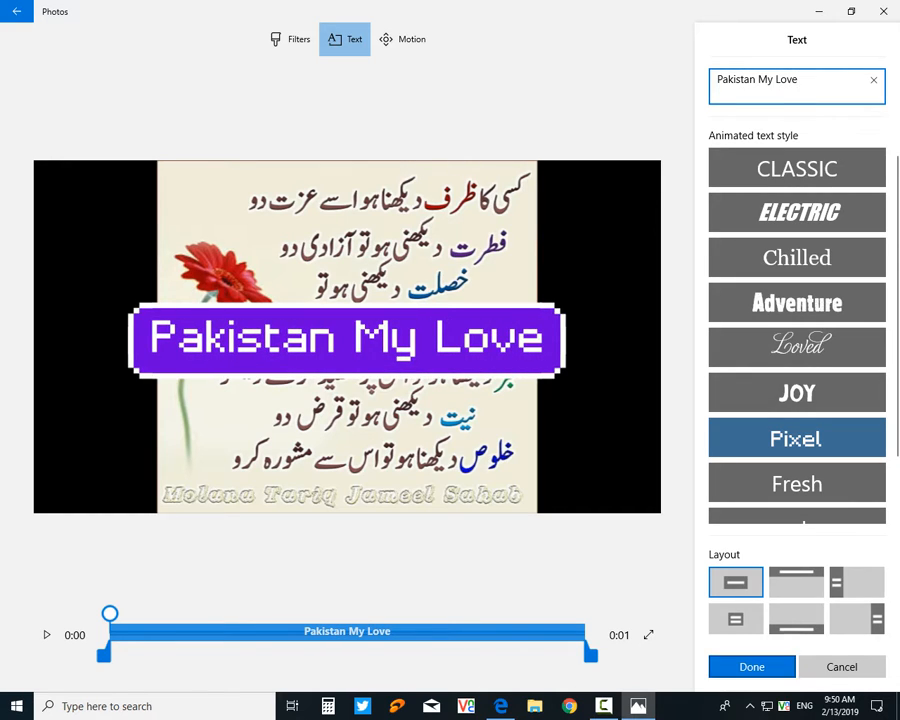
left_click(752, 667)
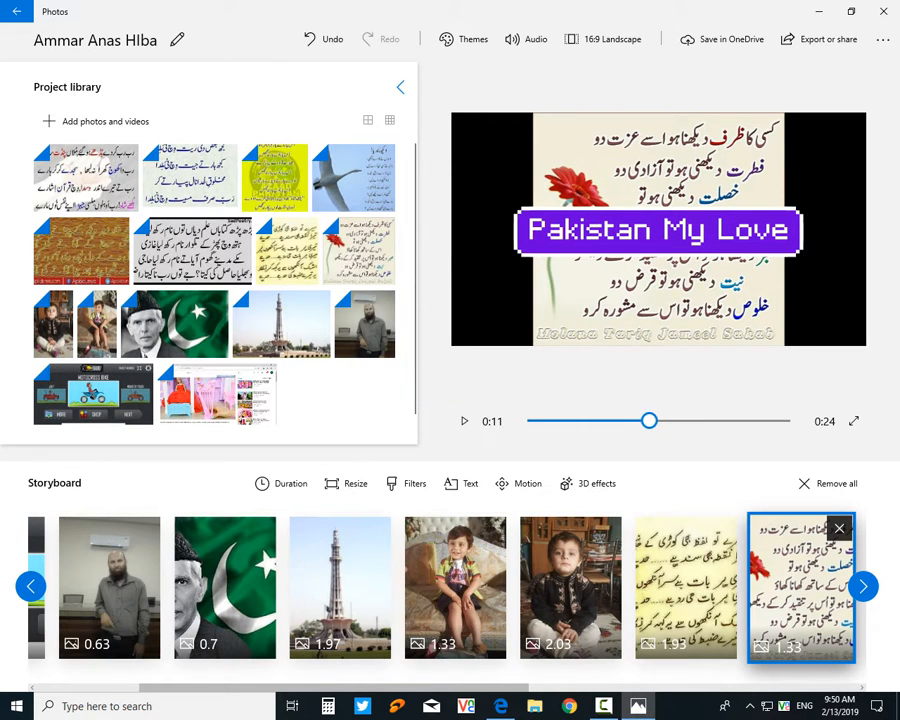
left_click(686, 588)
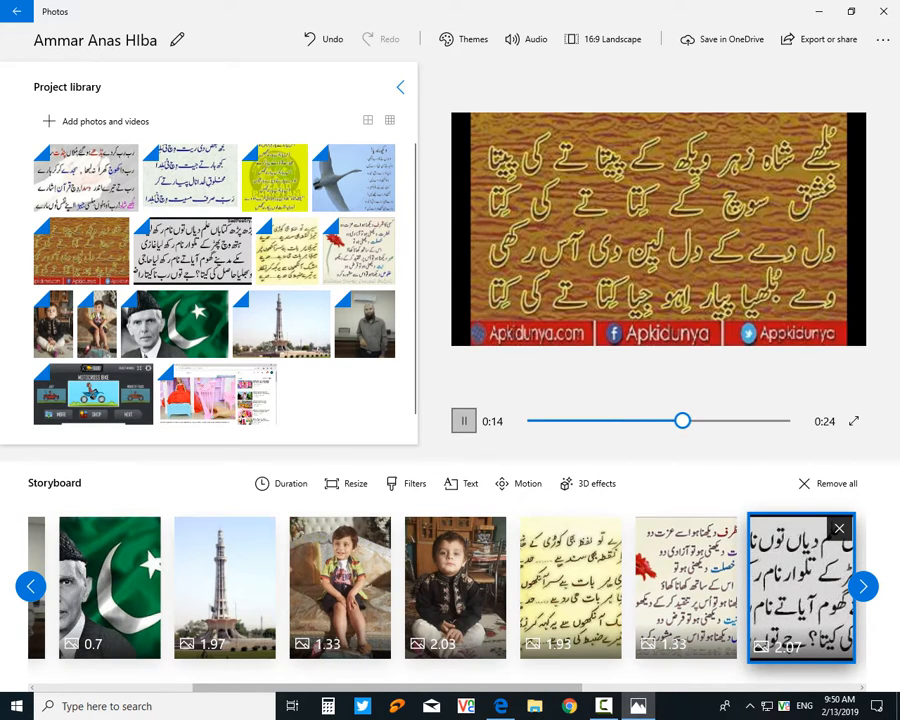
left_click(604, 706)
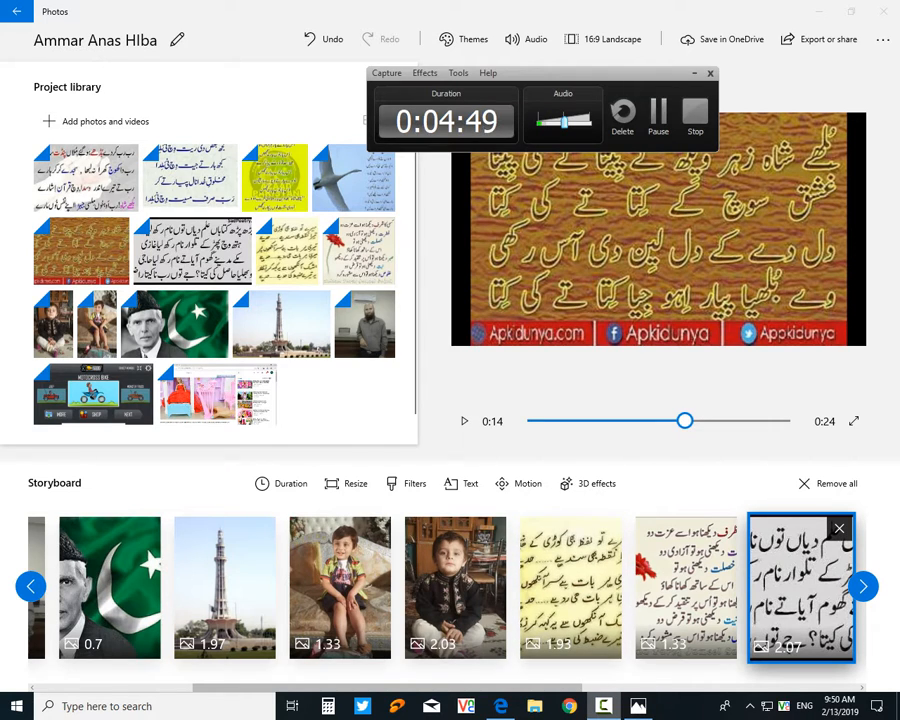